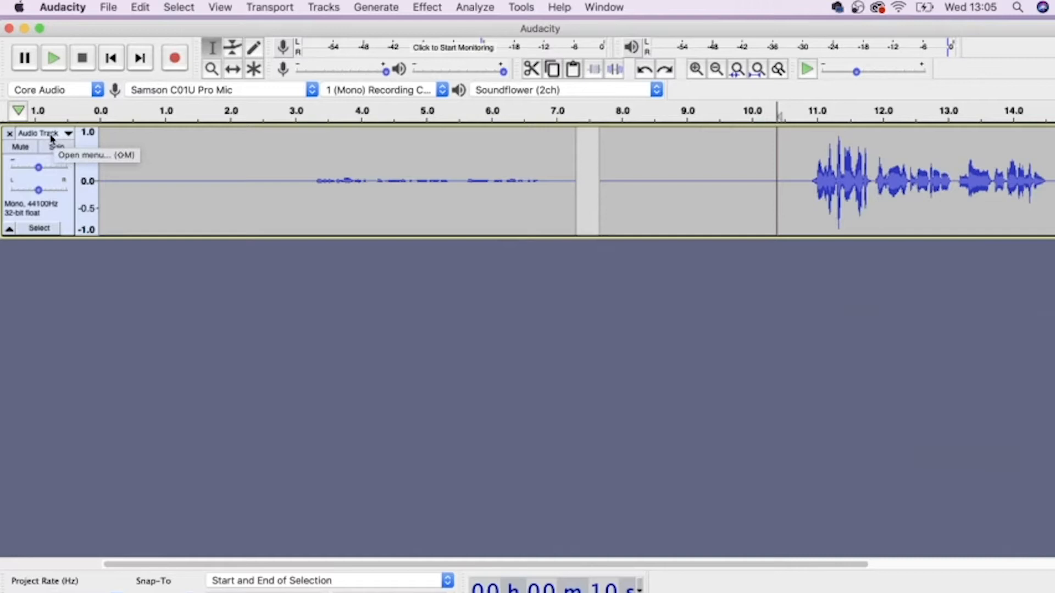
- Show the audio track in Multi-view and select the whole first clip
click(53, 137)
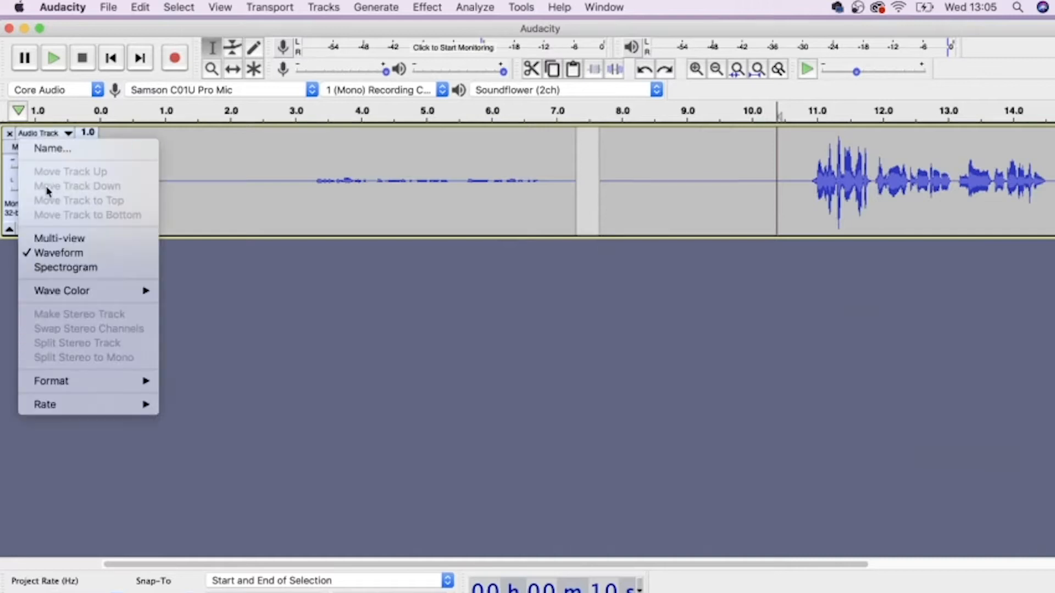
click(44, 240)
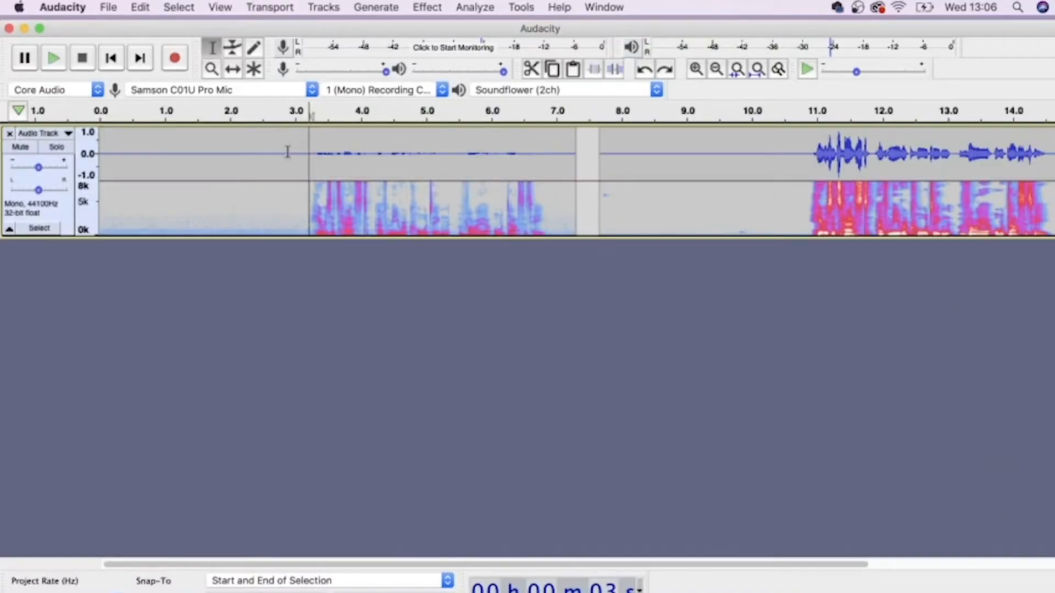
double_click(288, 152)
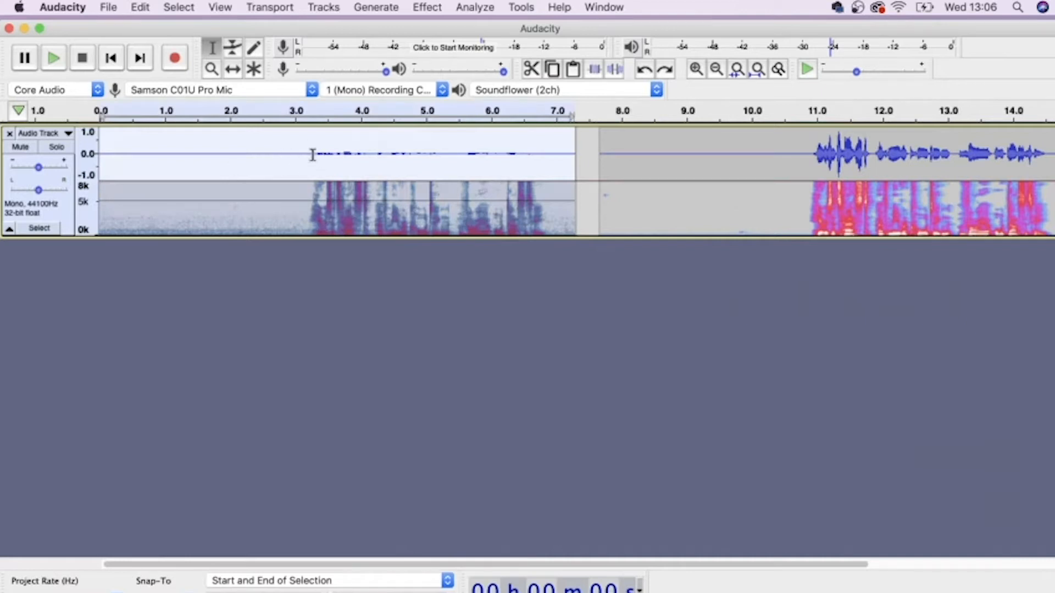
- Apply the Graphic EQ effect with the Bass Boost factory preset to the first clip
click(430, 11)
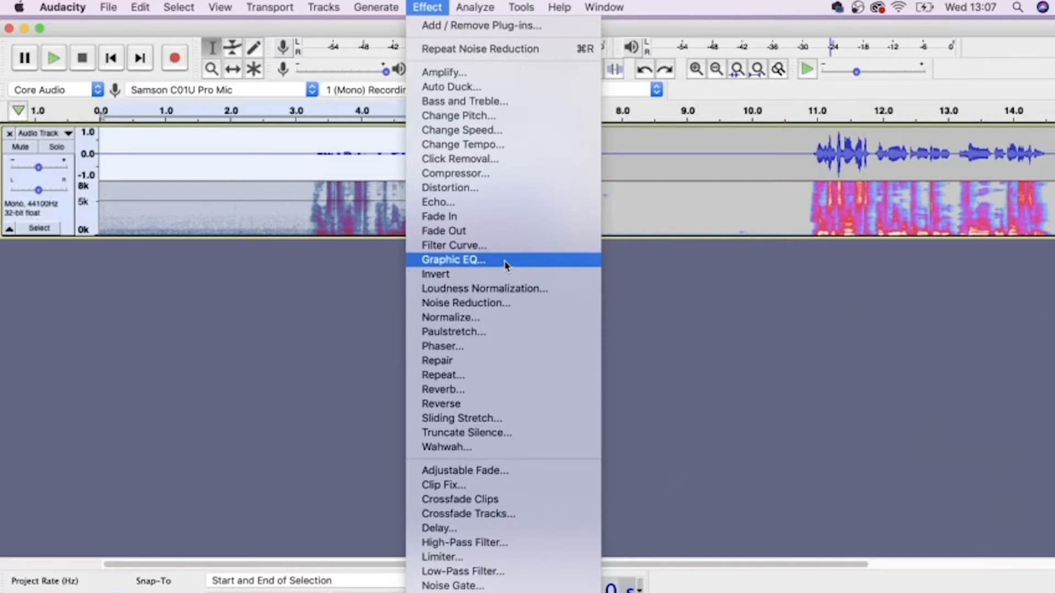
click(506, 265)
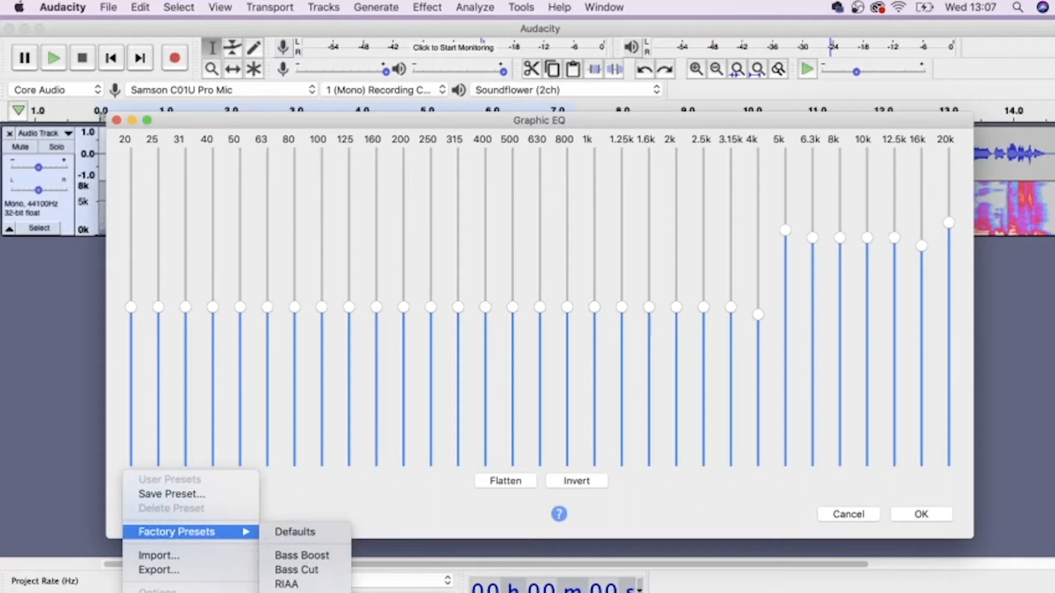
click(292, 556)
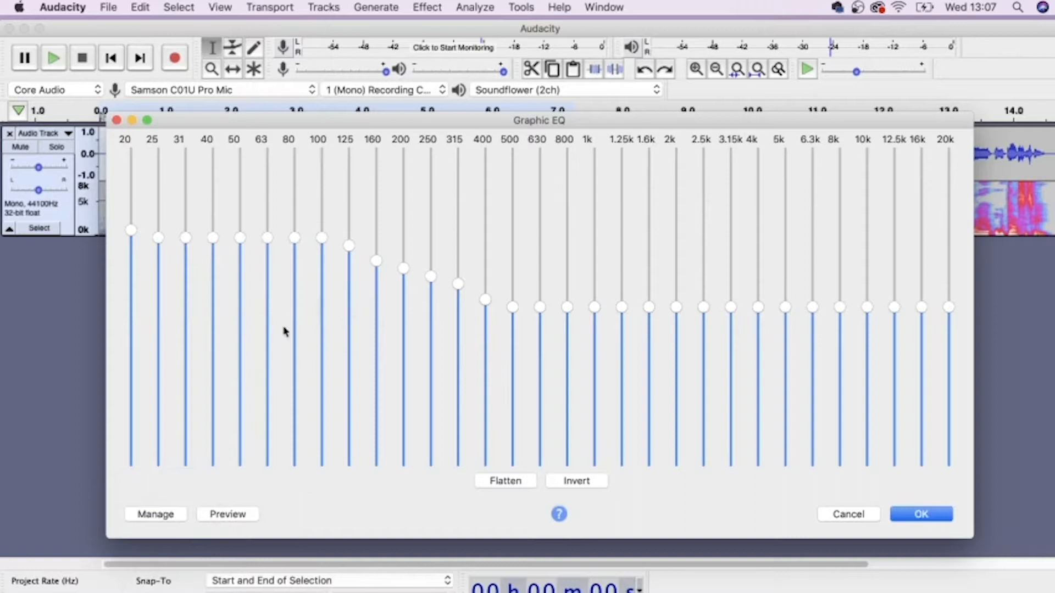
click(933, 516)
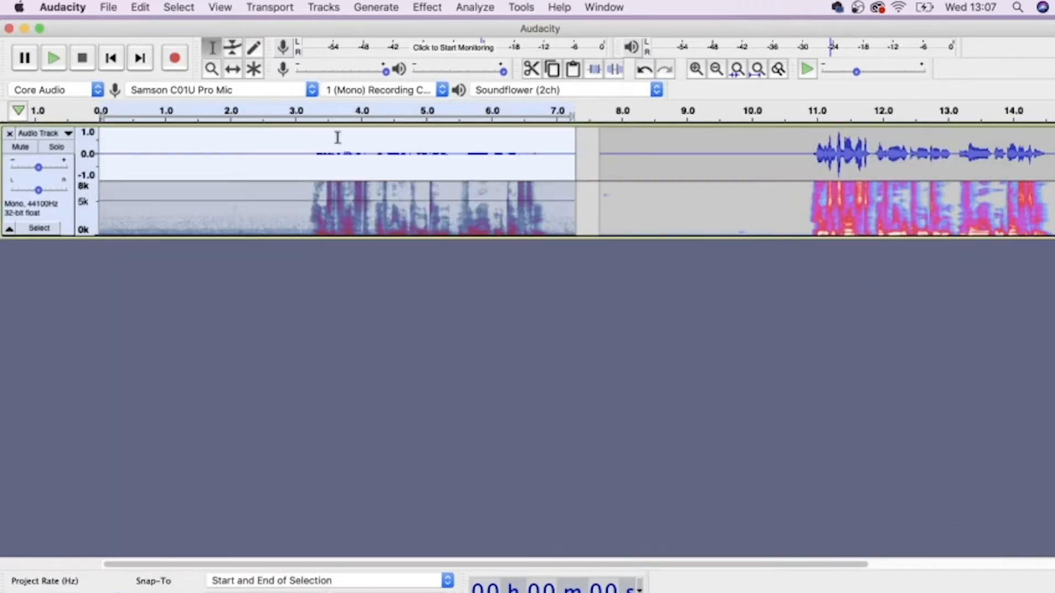
- Apply Graphic EQ to the first clip again, using the factory preset that raises the bands from 5k to 20k
click(427, 7)
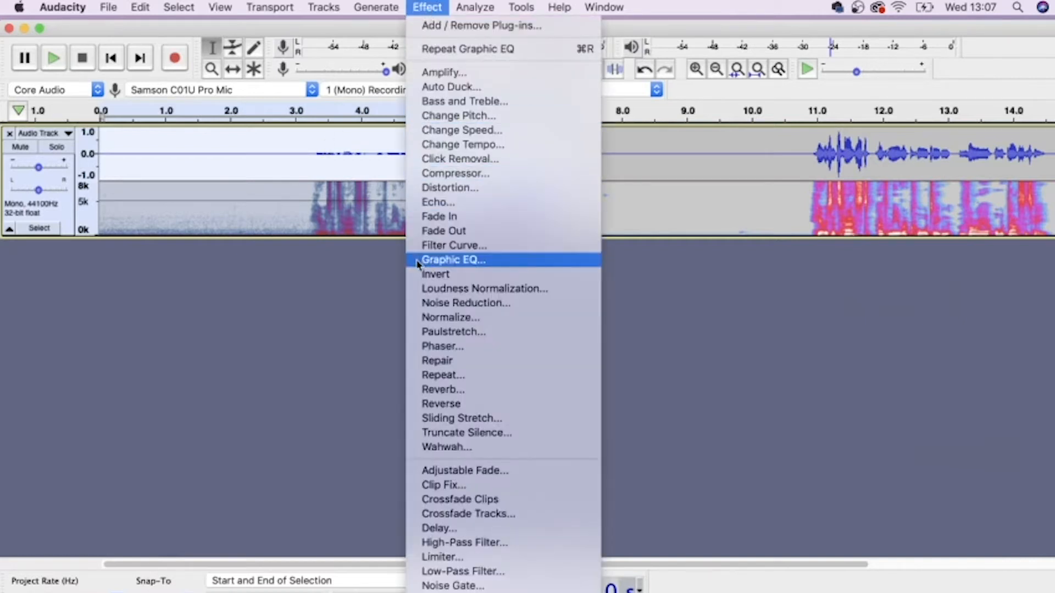
click(451, 260)
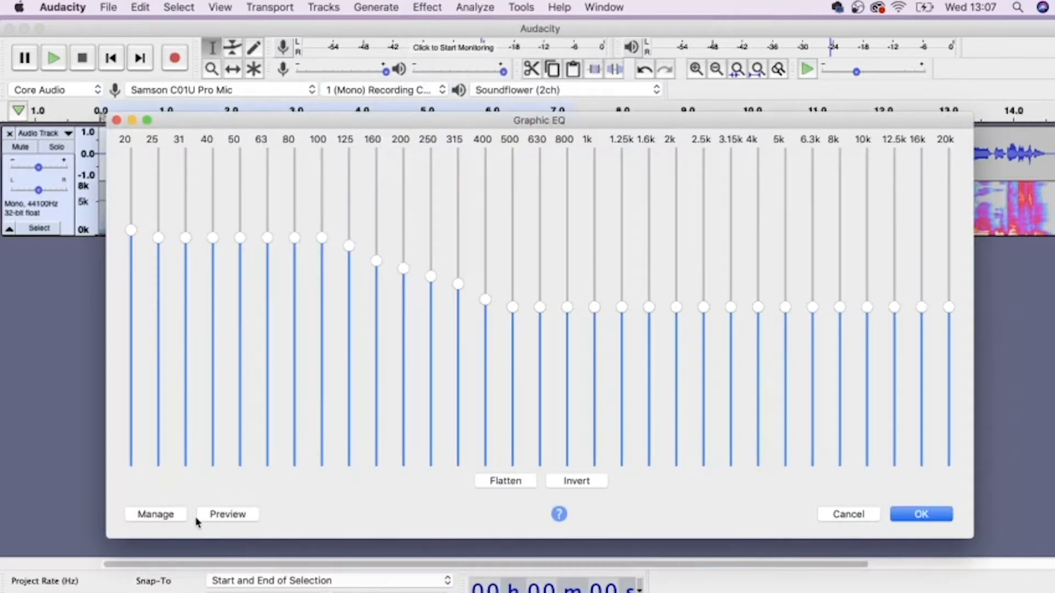
click(169, 517)
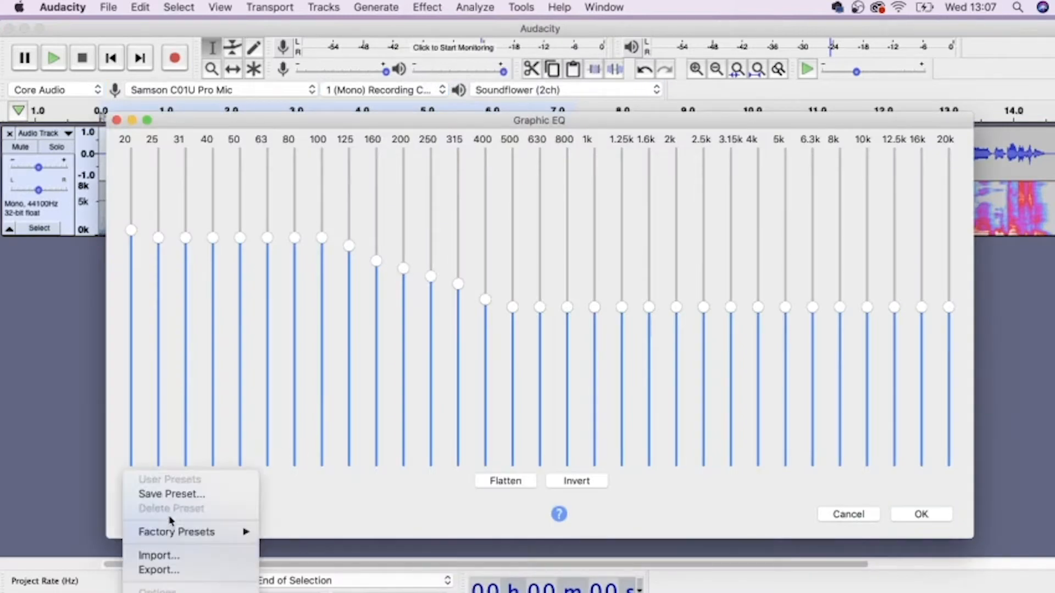
mouse_move(246, 533)
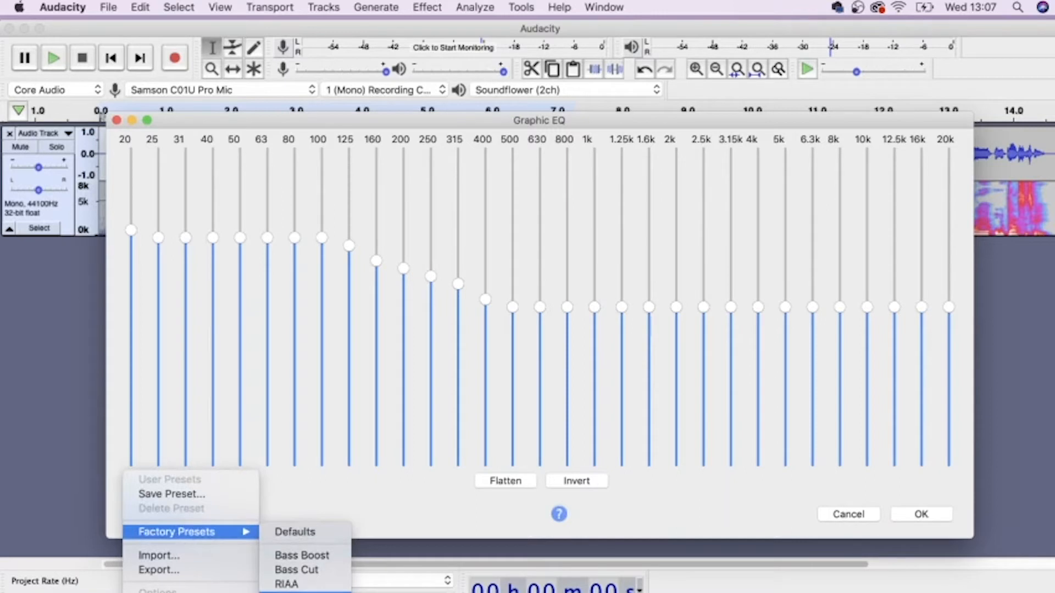
click(296, 592)
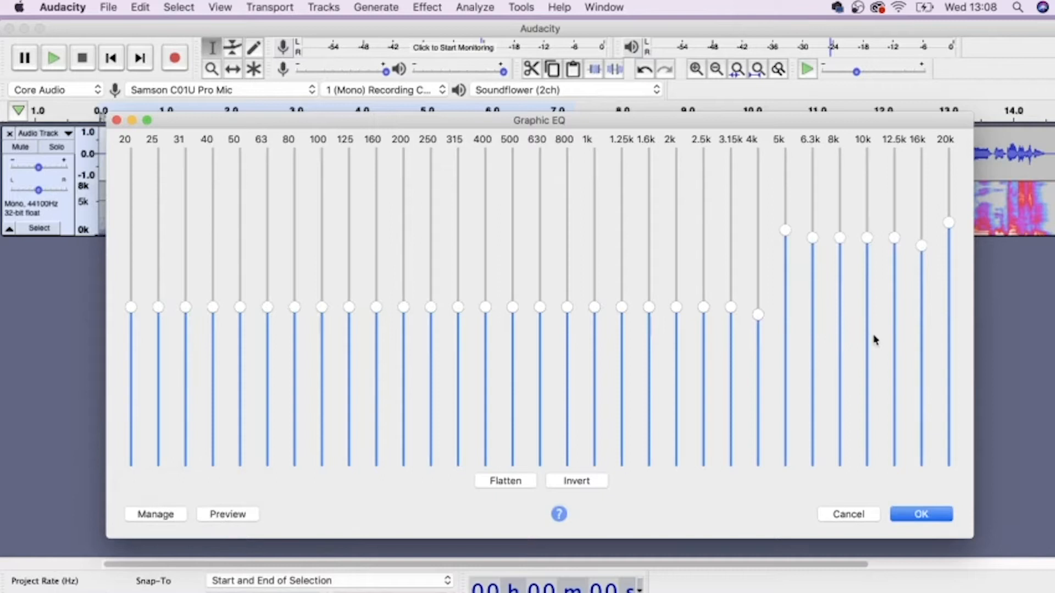
click(903, 515)
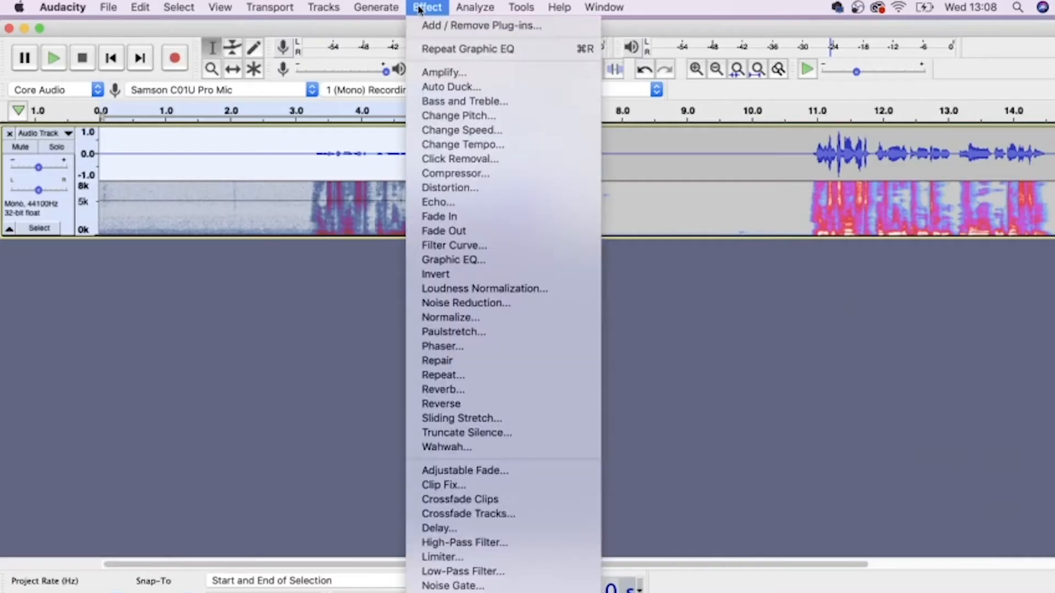
- Apply a Hard Limit limiter to the first clip, limiting to -3 dB with a 10 ms hold and no make-up gain
scroll(473, 533, down, 3)
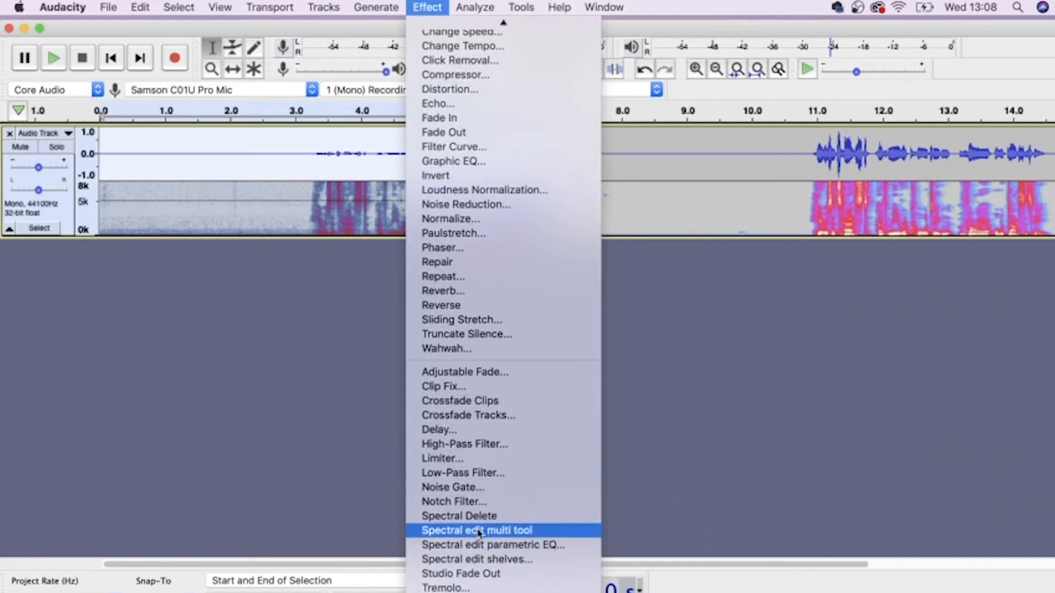
click(501, 458)
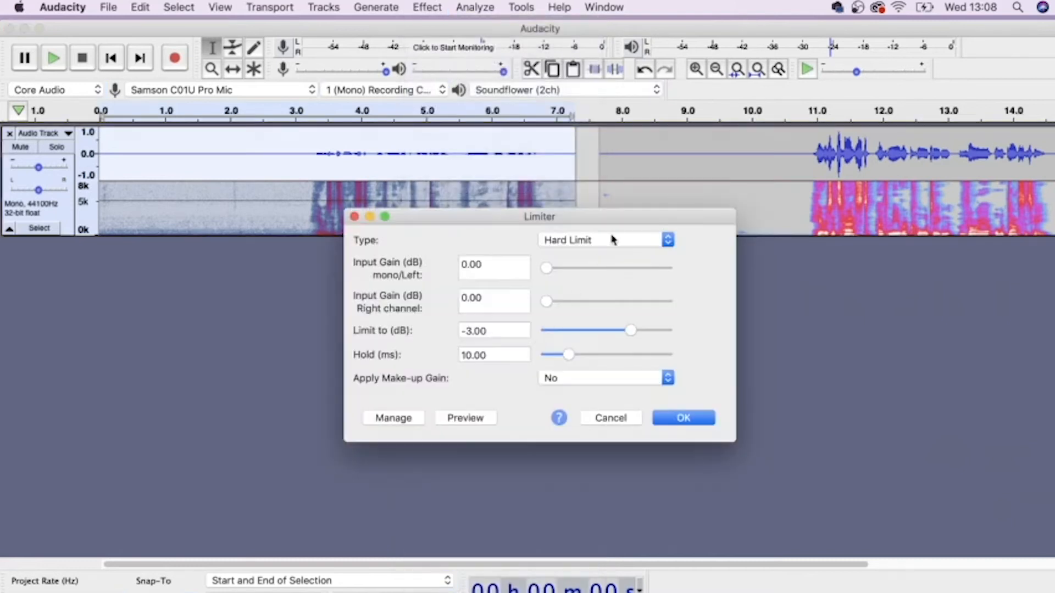
click(613, 239)
click(611, 242)
click(671, 420)
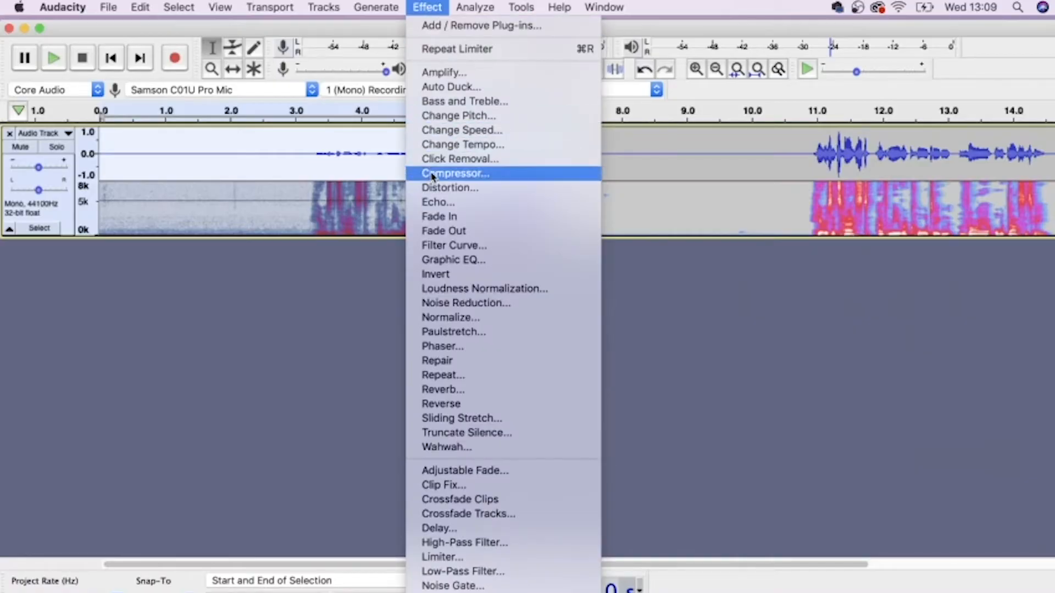
- Compress the first clip with -18 dB threshold, -40 dB noise floor, 2.5:1 ratio and make-up gain for 0 dB, and play it back
click(431, 174)
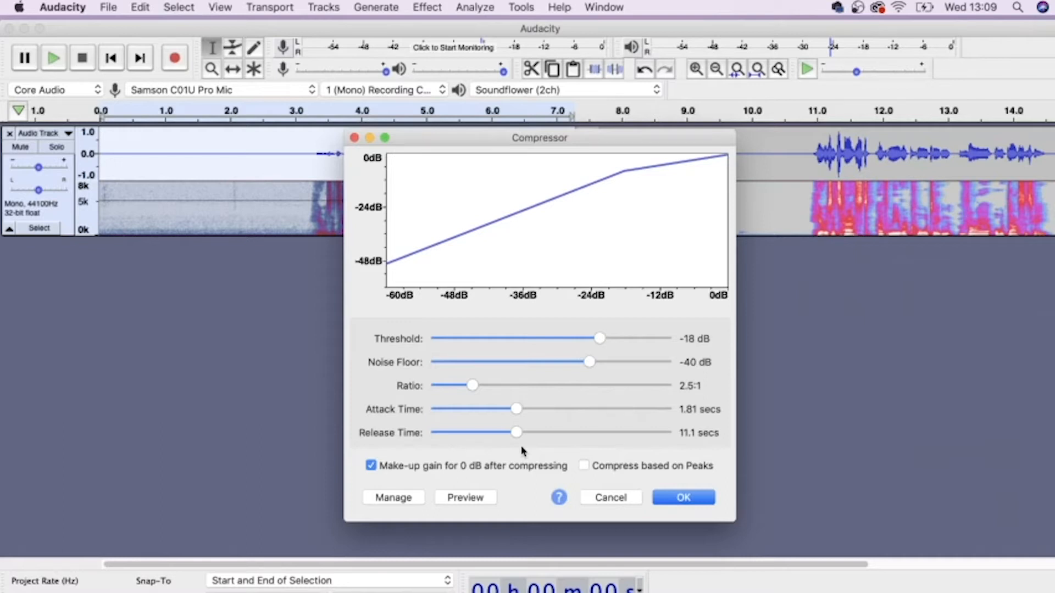
click(684, 497)
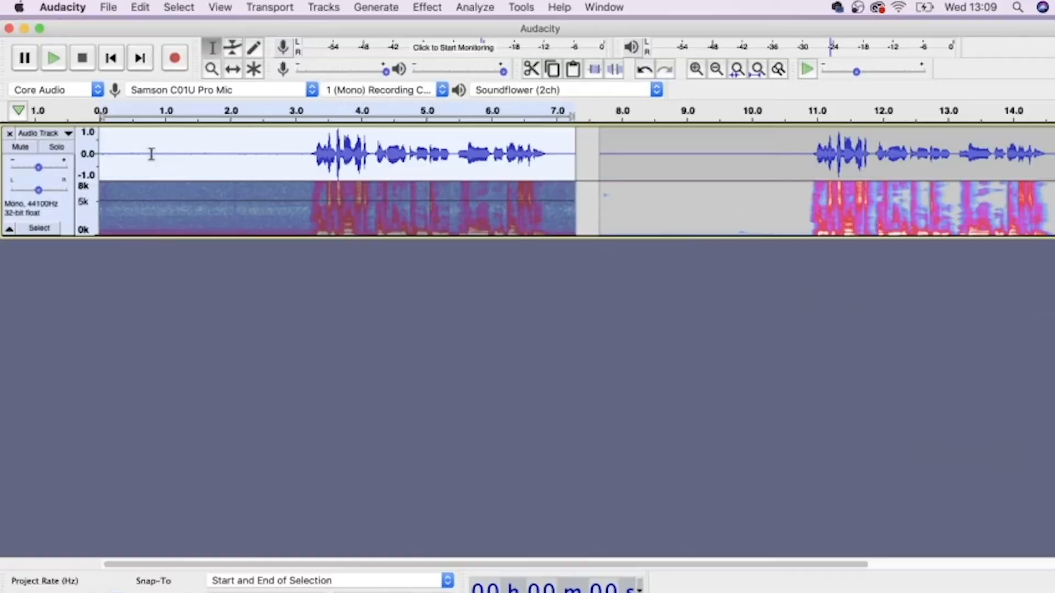
click(150, 156)
key(space)
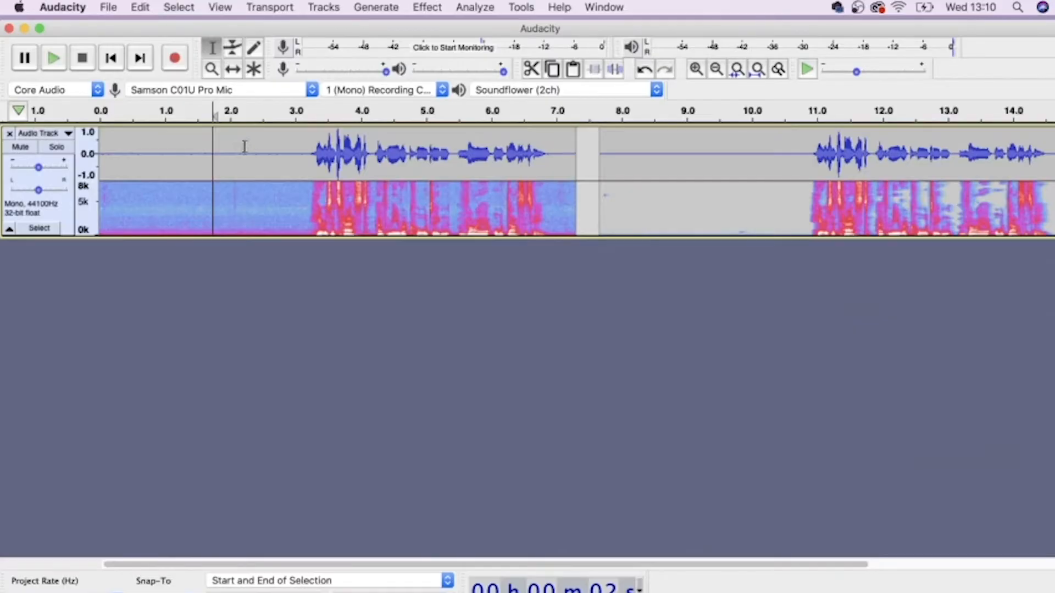
- Apply Reverb to the first clip with room size 21%, reverberance 33%, damping 67%, wet gain -14 dB and dry gain 5 dB, and listen to it
double_click(244, 146)
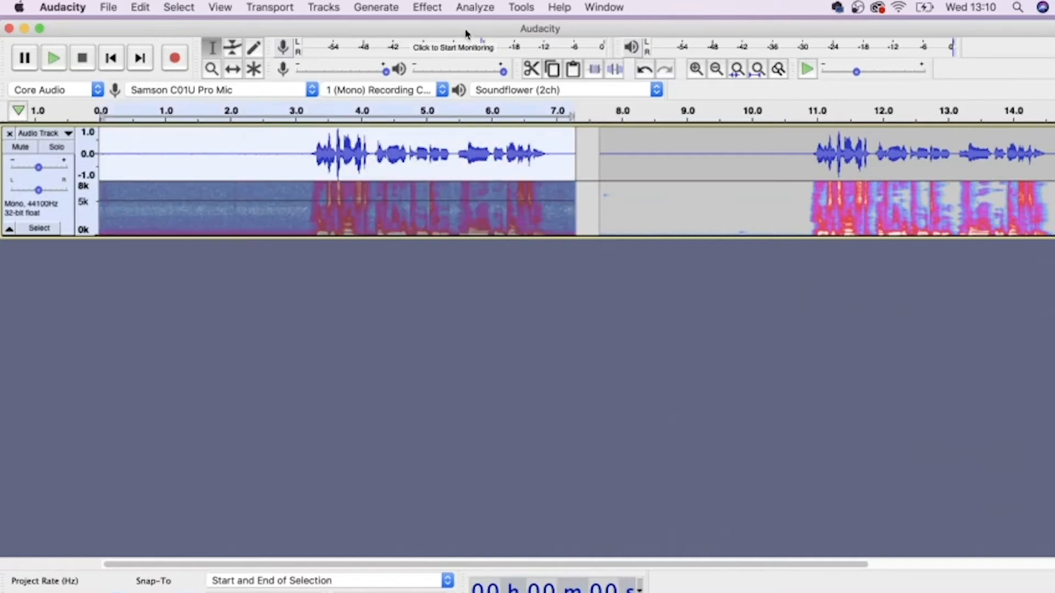
click(427, 7)
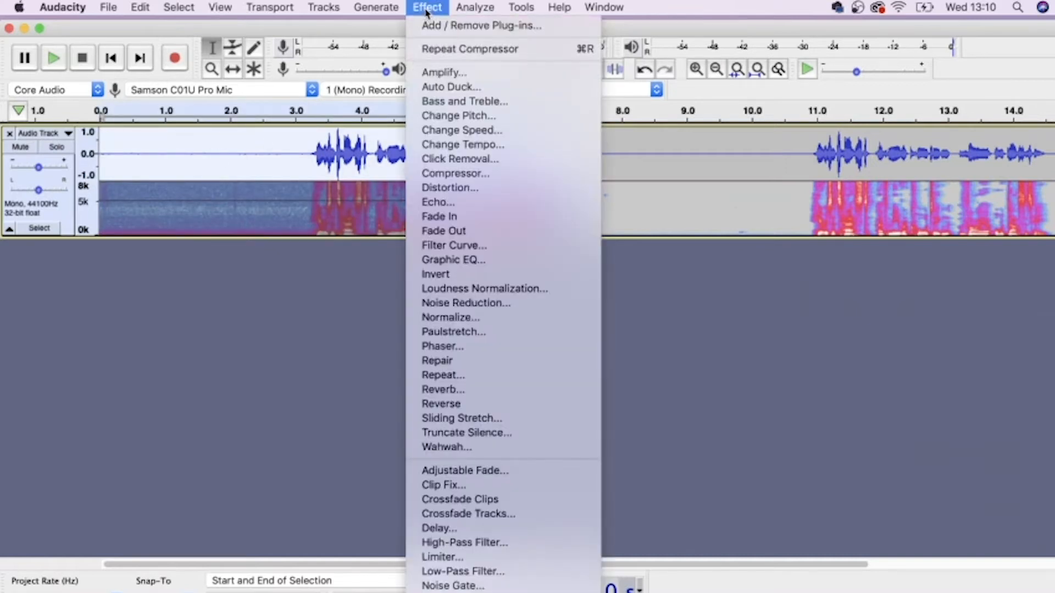
click(410, 390)
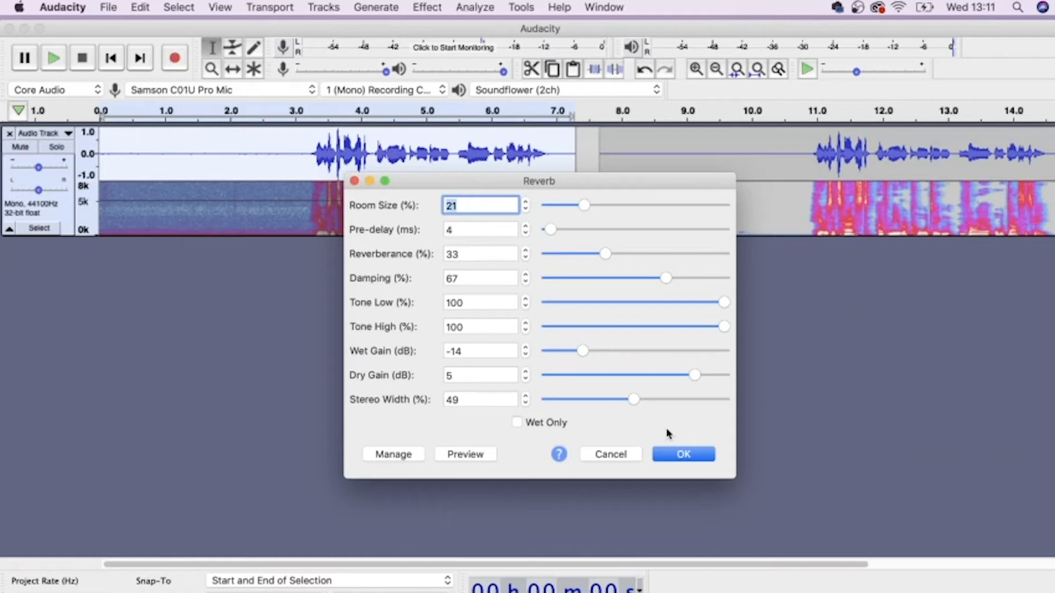
click(683, 456)
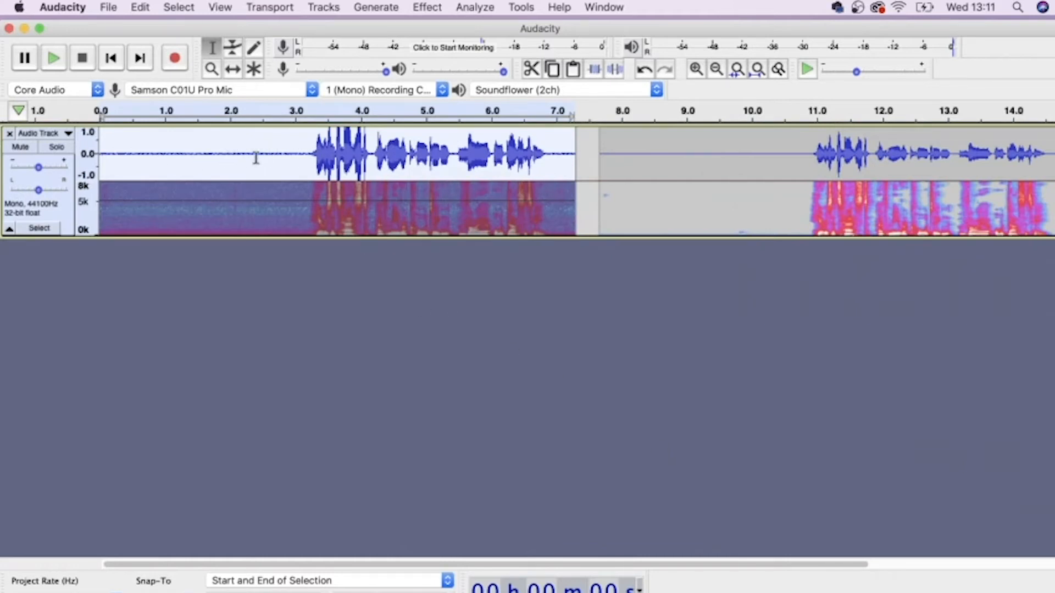
click(289, 156)
key(space)
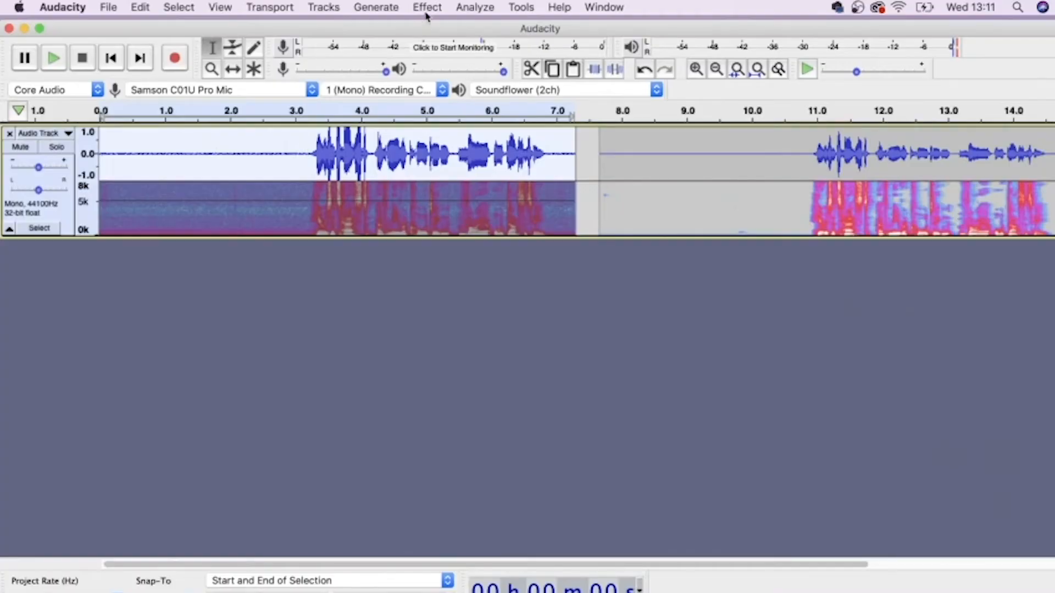
- Normalize the first clip to a peak amplitude of -1.0 dB with the DC offset removed
click(427, 8)
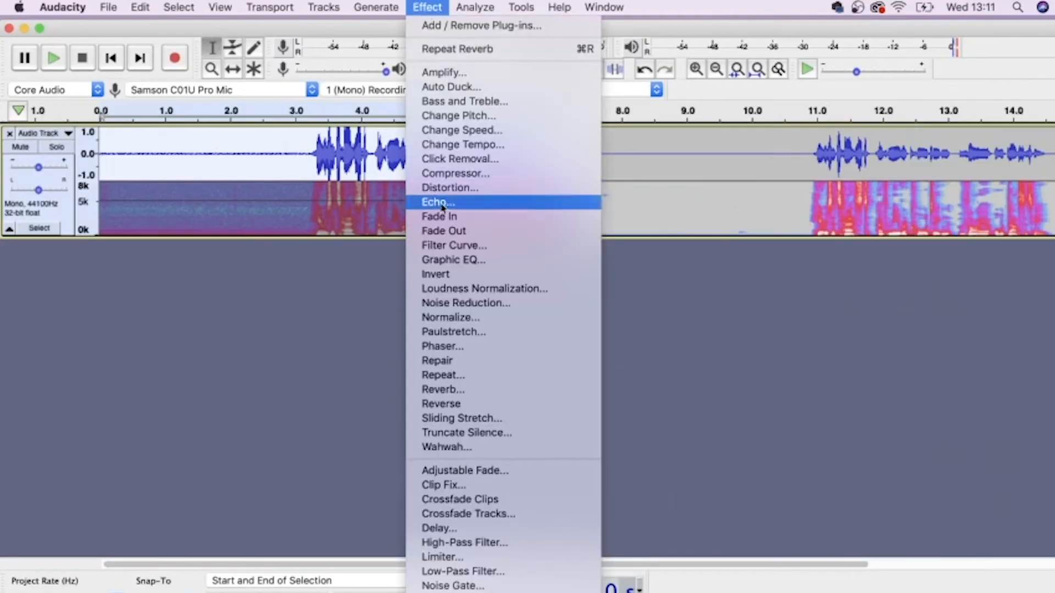
click(440, 318)
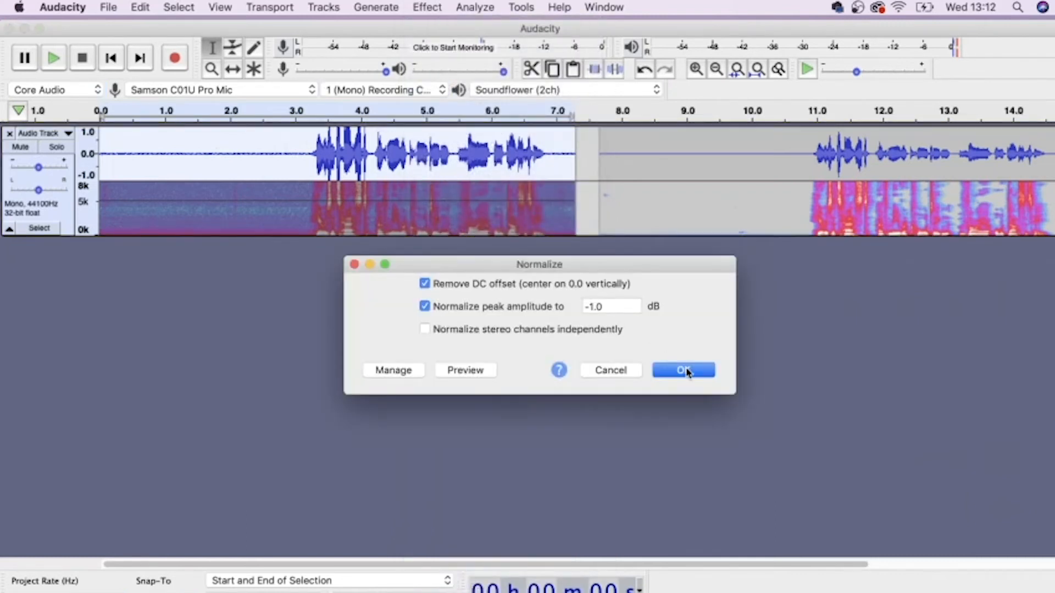
click(685, 370)
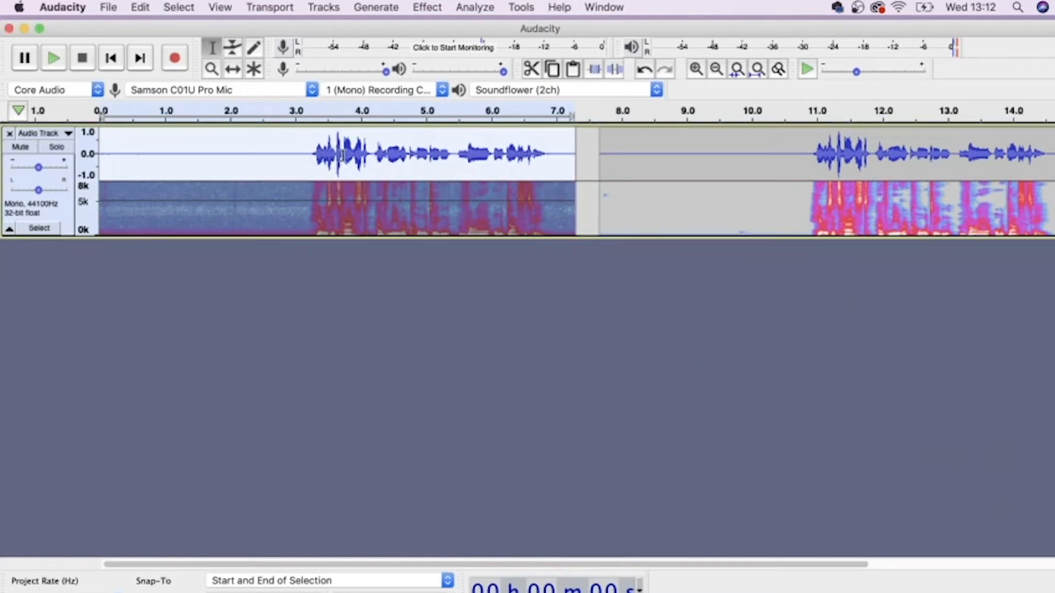
- Play the speech in the first clip and in the second clip to compare their sound
click(312, 155)
key(space)
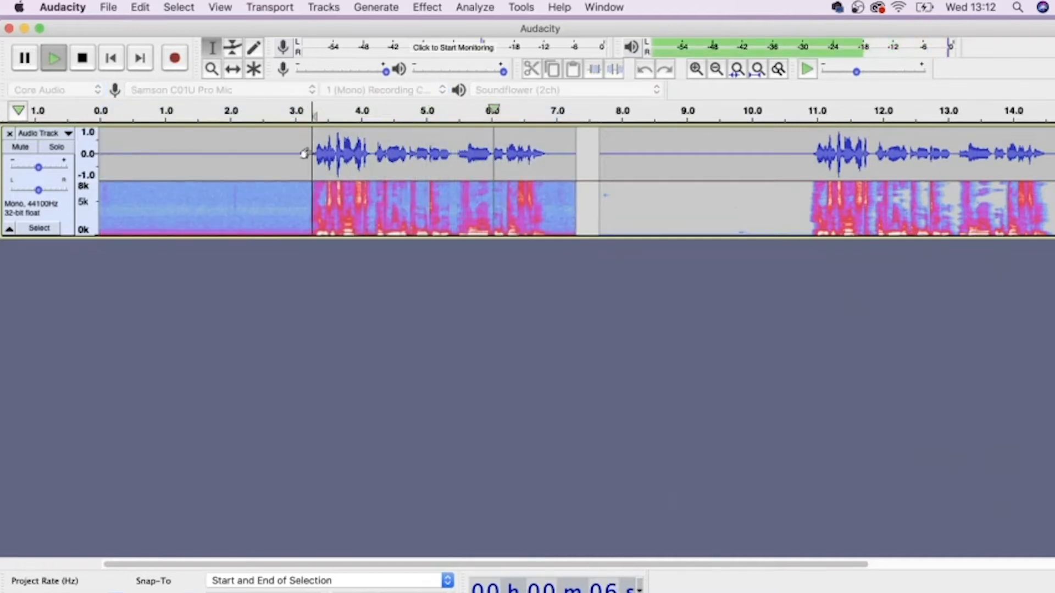
key(space)
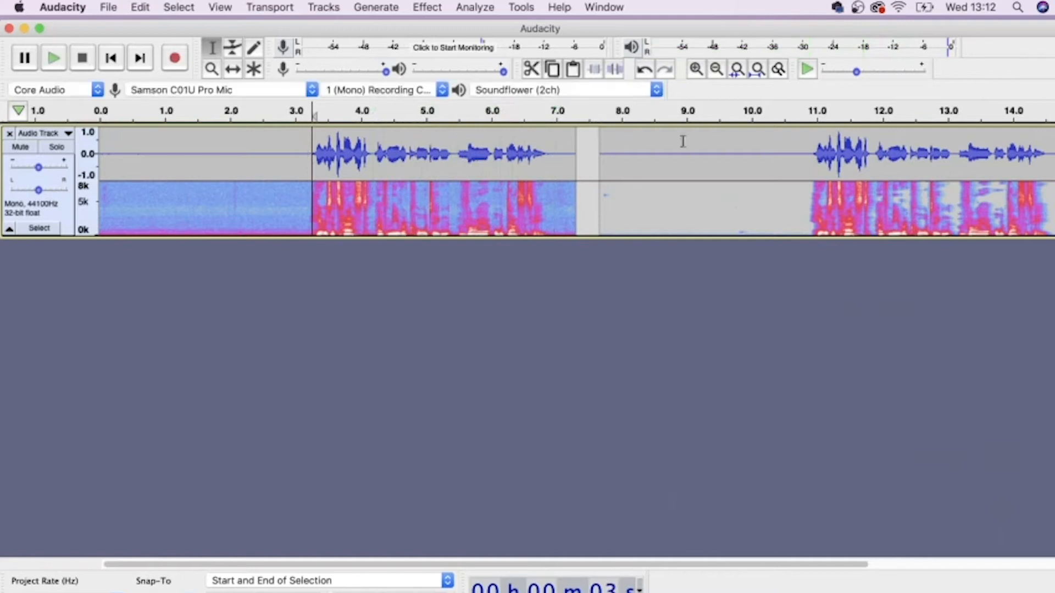
click(806, 154)
key(space)
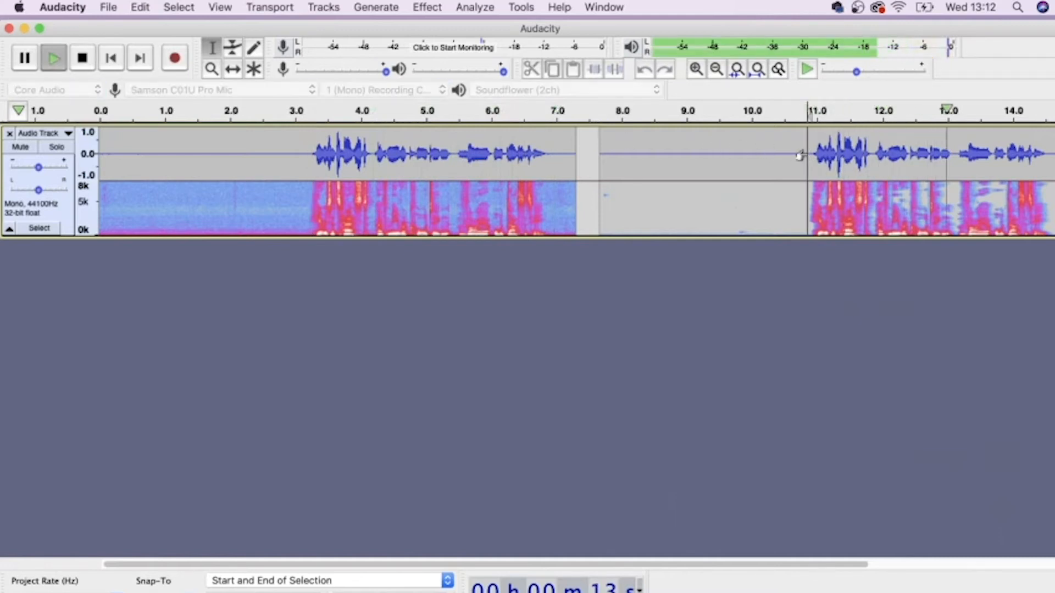
key(space)
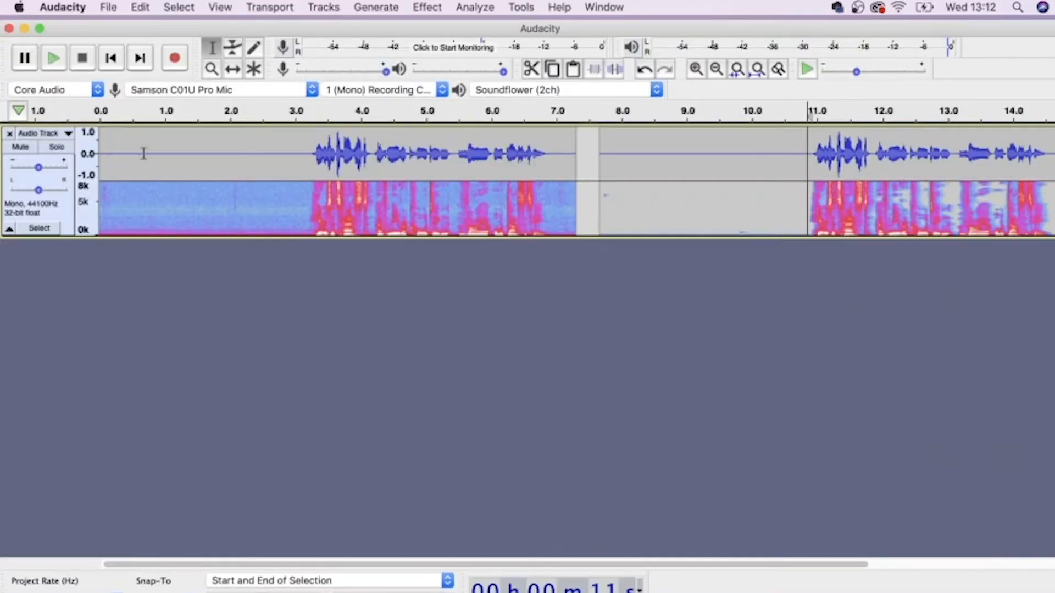
- Select the noise from about 0.7 to 1.3 s in the first clip, play it, and capture it as the Noise Reduction profile
click(146, 152)
shift+click(187, 159)
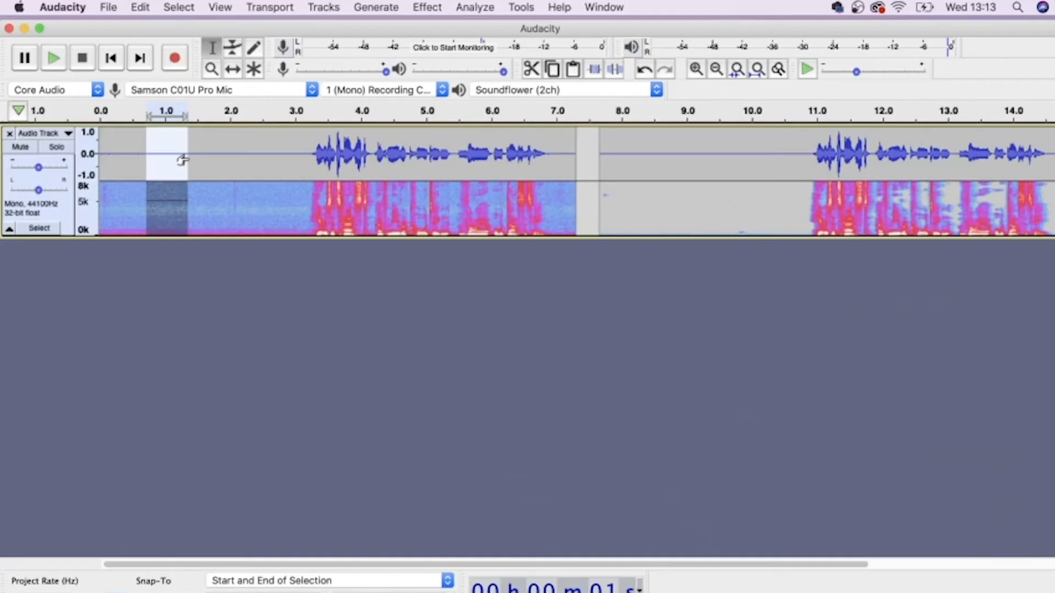
key(space)
key(space)
click(428, 10)
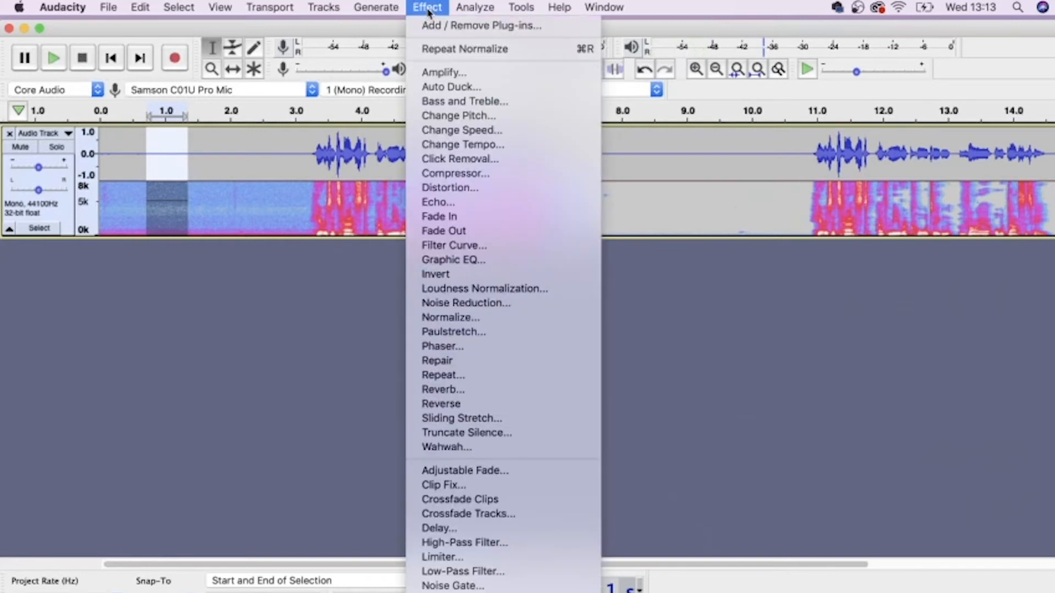
click(442, 304)
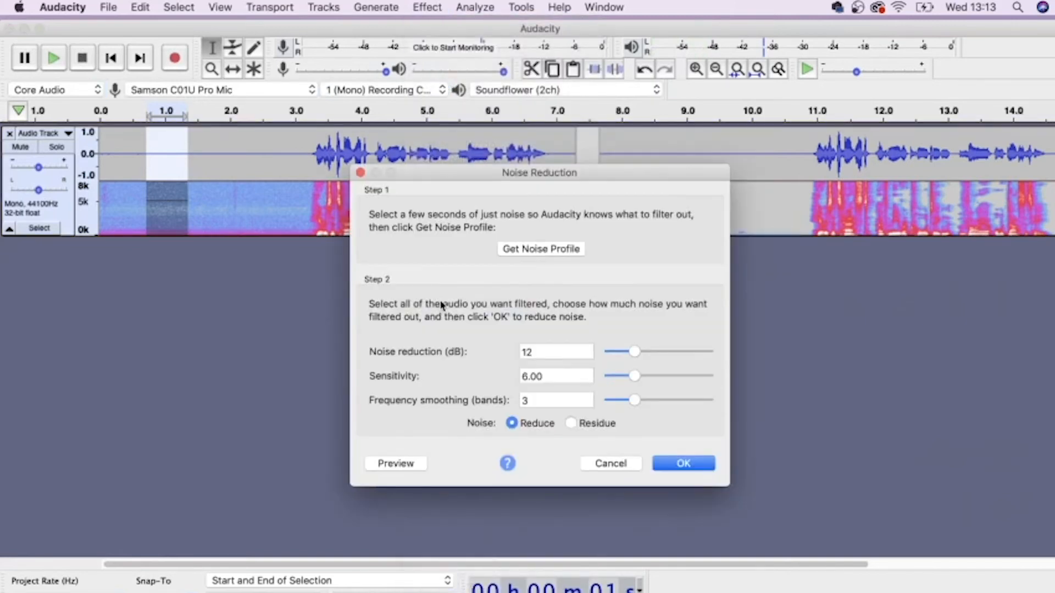
click(533, 252)
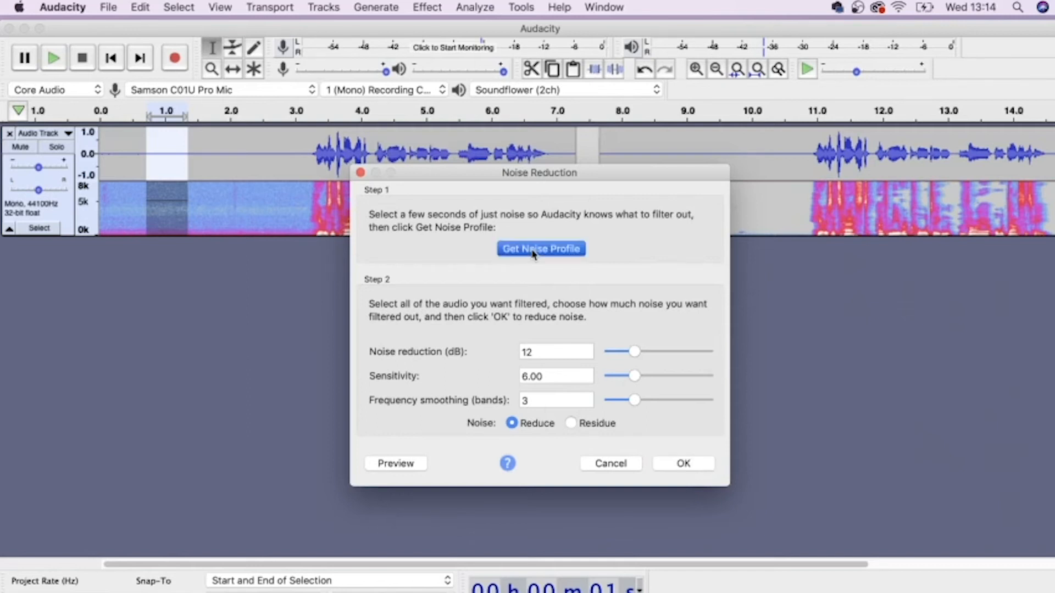
- Apply Noise Reduction to the whole first clip with 12 dB reduction, sensitivity 6.00 and frequency smoothing 3, and play its speech
double_click(214, 153)
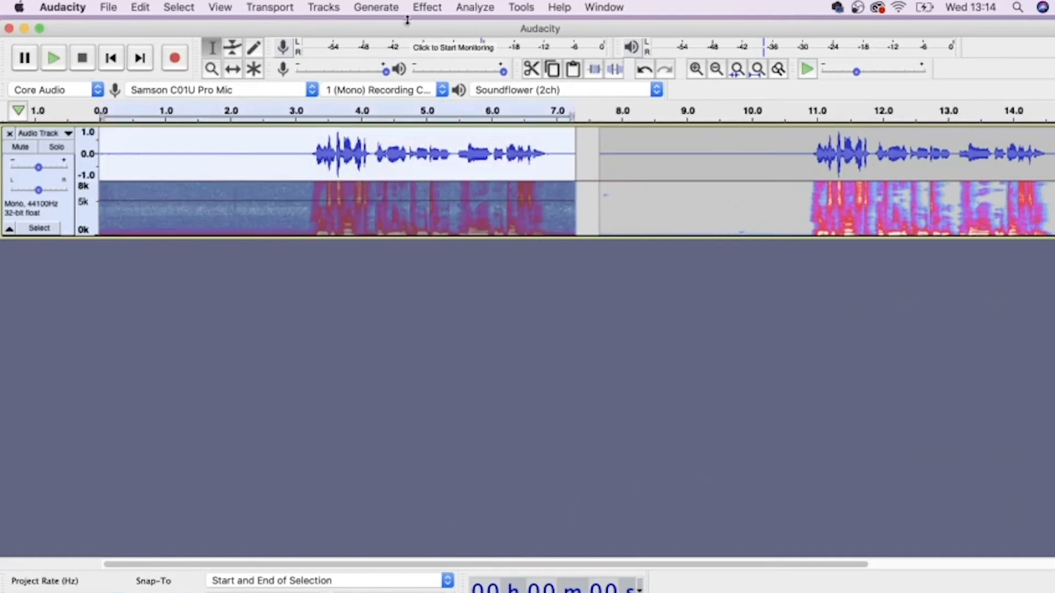
click(426, 8)
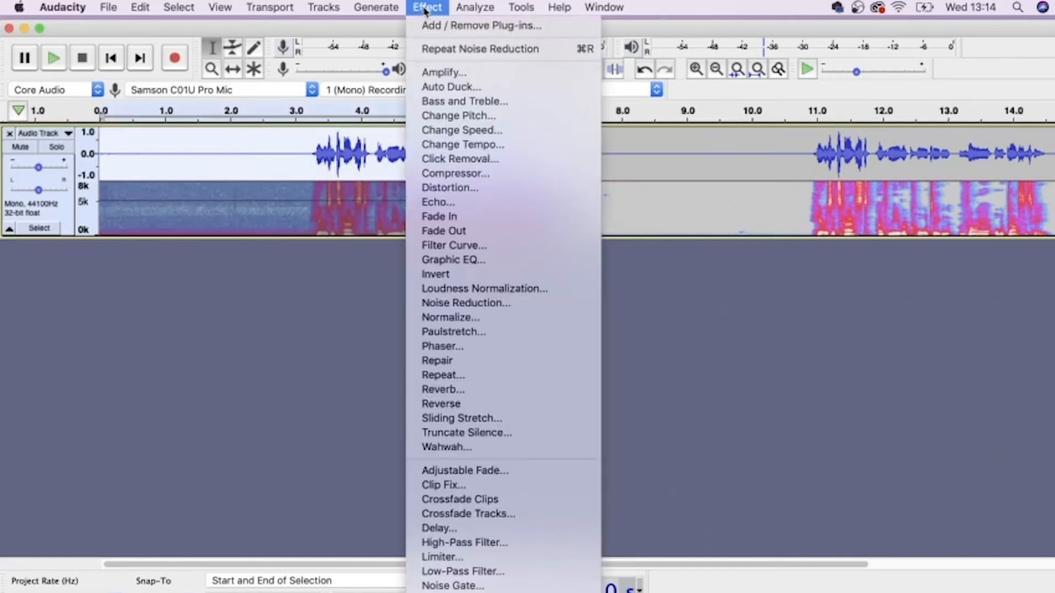
click(449, 306)
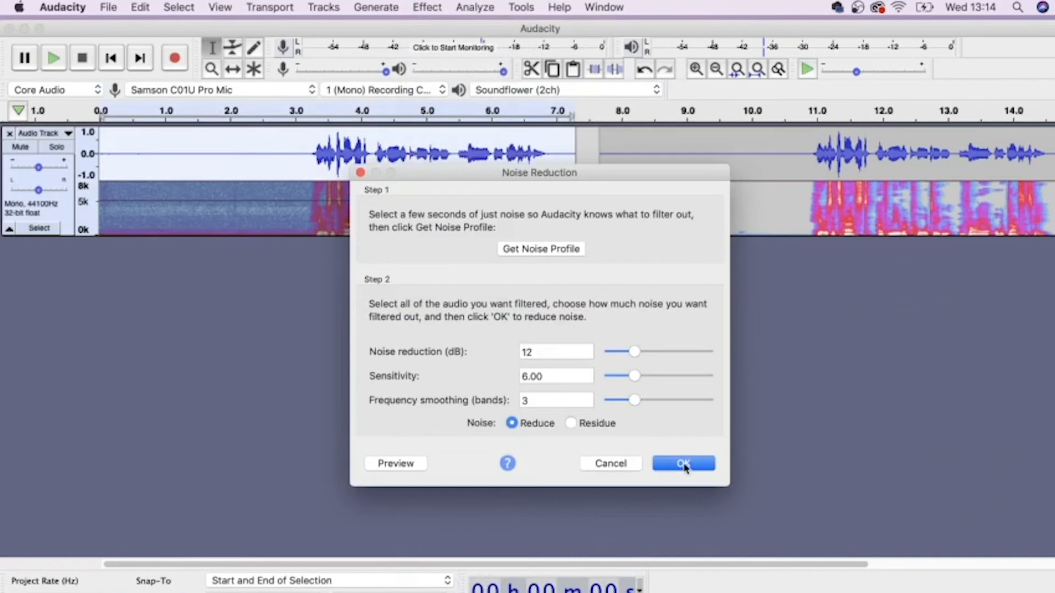
click(684, 465)
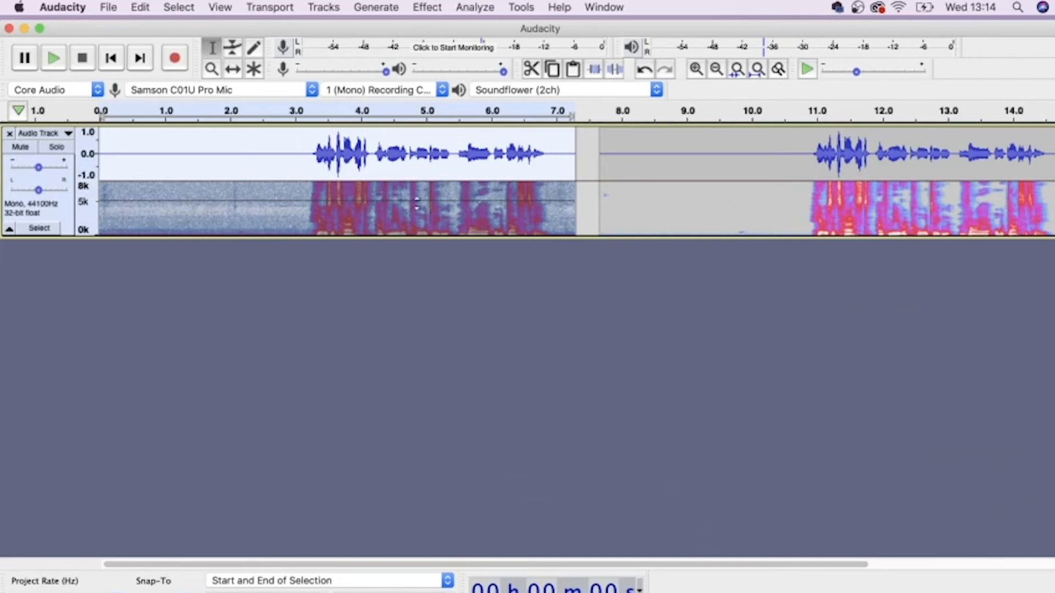
click(176, 146)
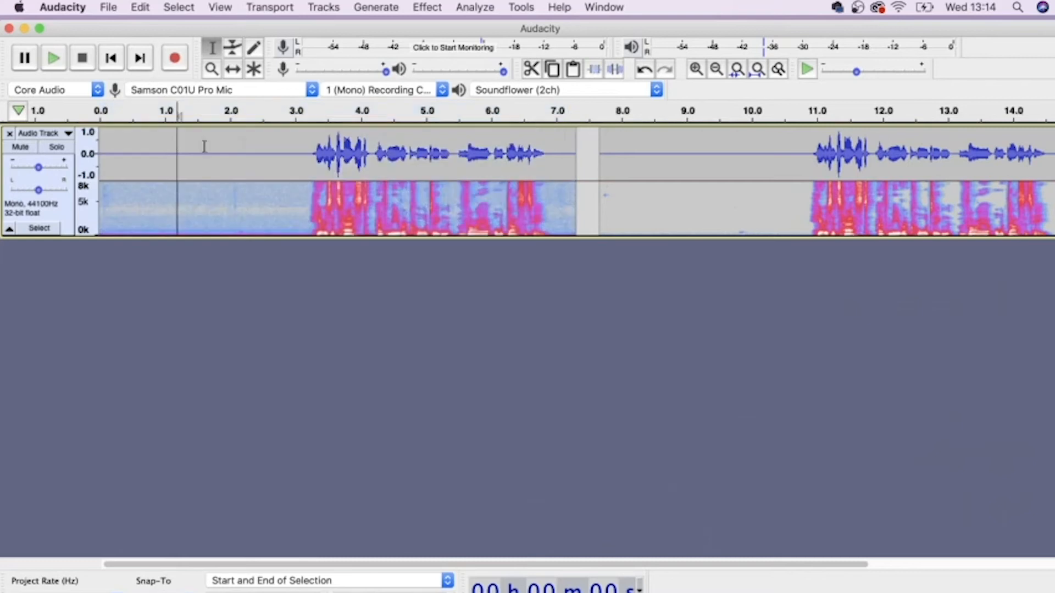
click(301, 150)
key(space)
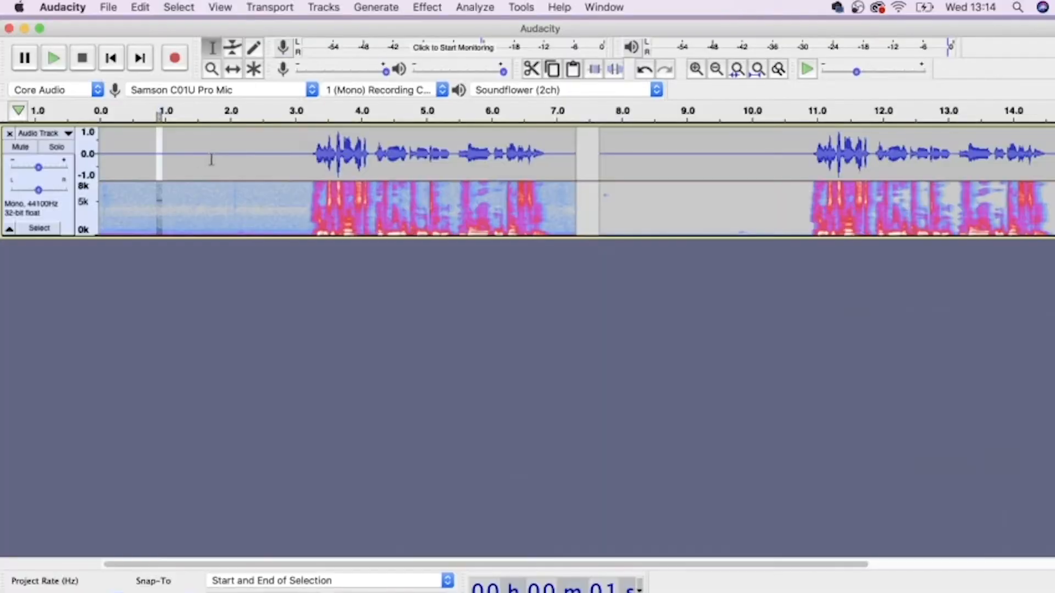
- Select the remaining noise from about 0.9 to 1.7 s in the first clip and capture it as the new noise profile
drag(158, 159, 213, 160)
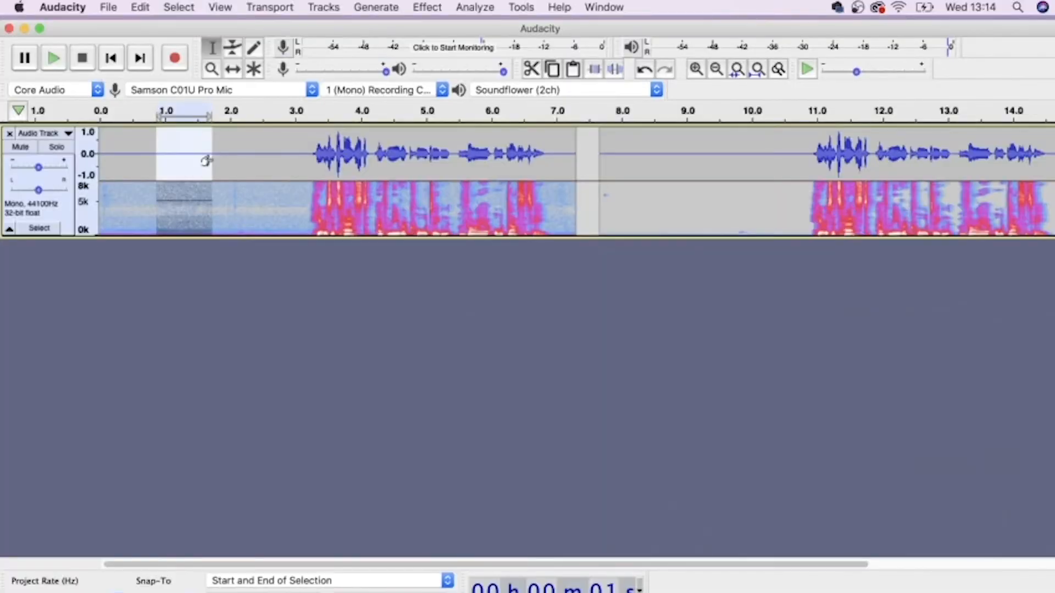
click(428, 8)
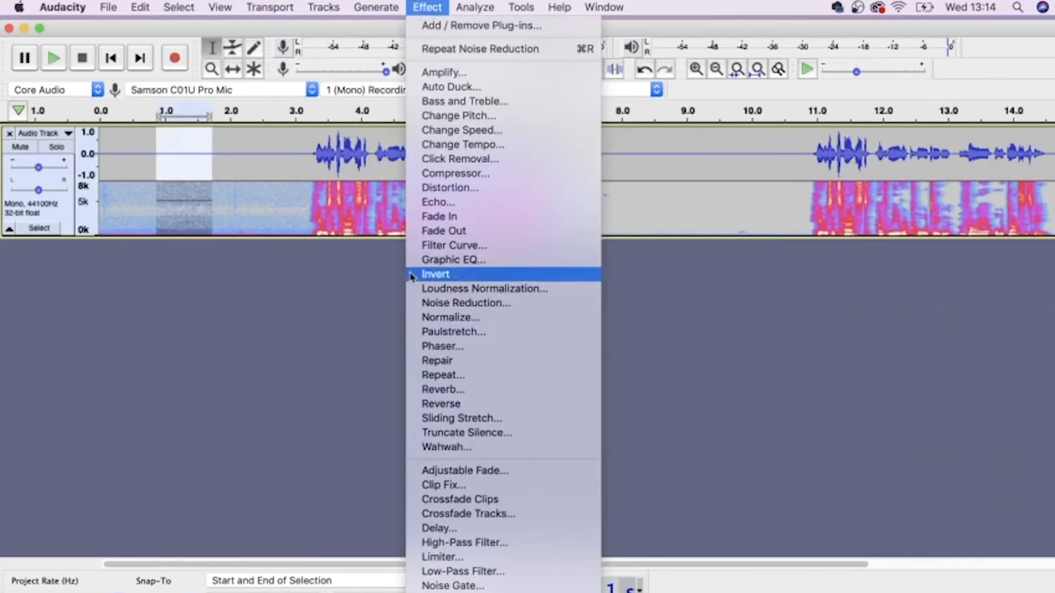
click(430, 303)
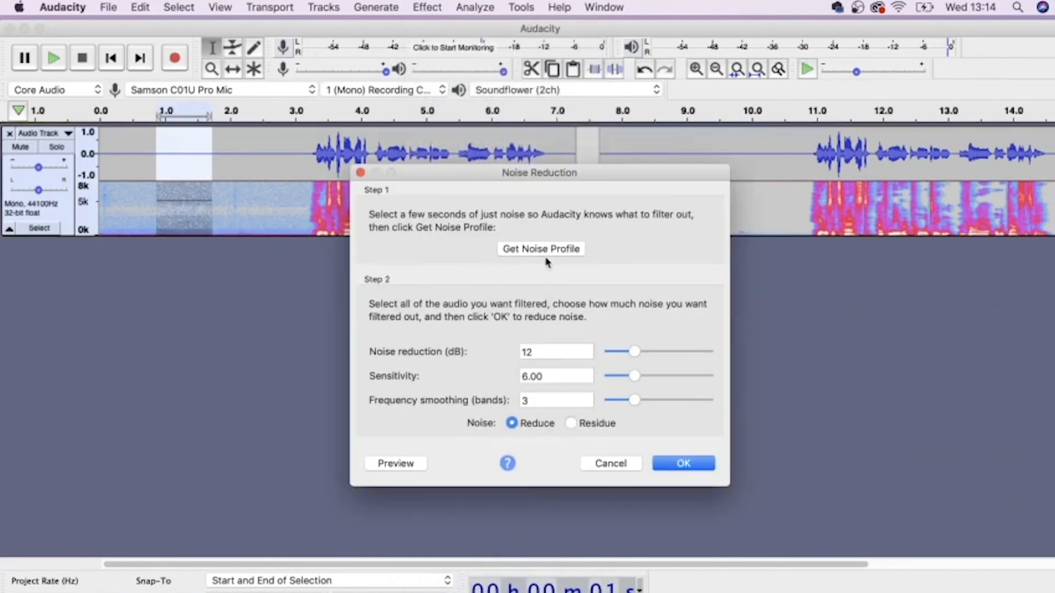
click(560, 252)
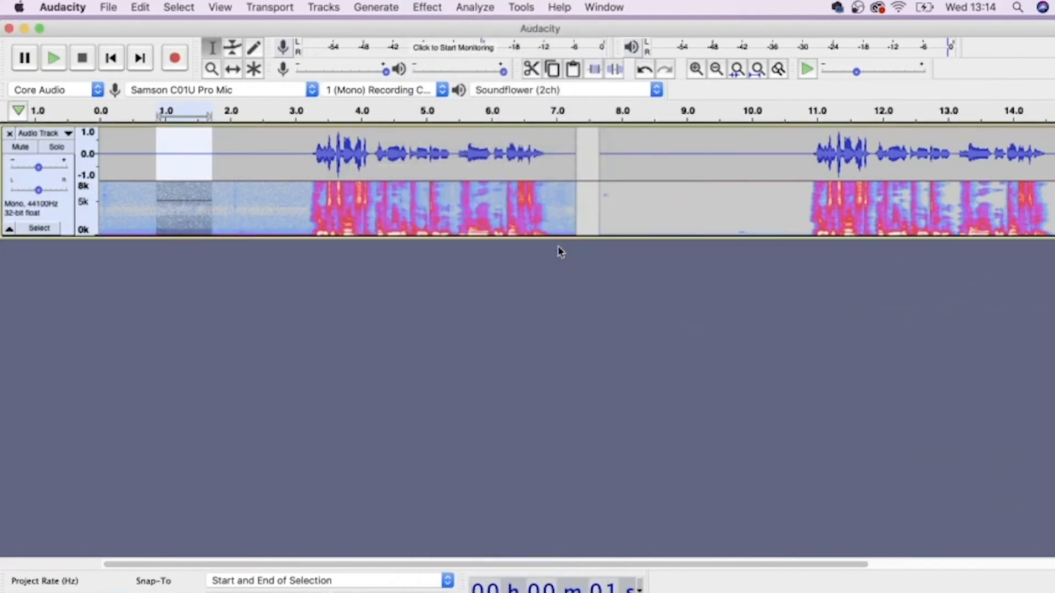
- Apply a second Noise Reduction pass at 12 dB, sensitivity 6.00 and smoothing 3 to the first clip and listen to it
double_click(272, 152)
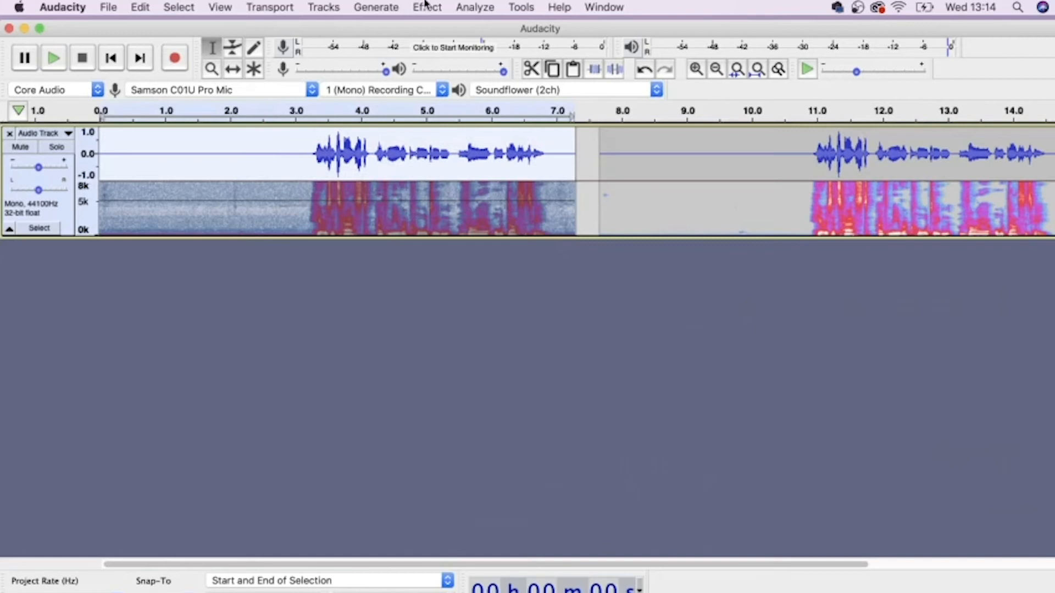
click(427, 5)
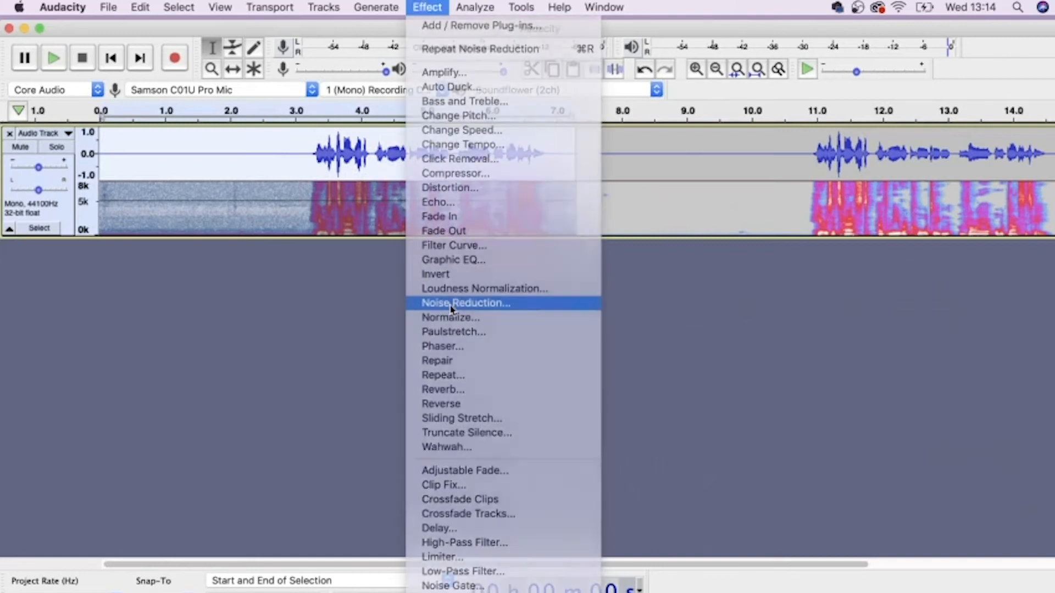
click(451, 303)
click(684, 465)
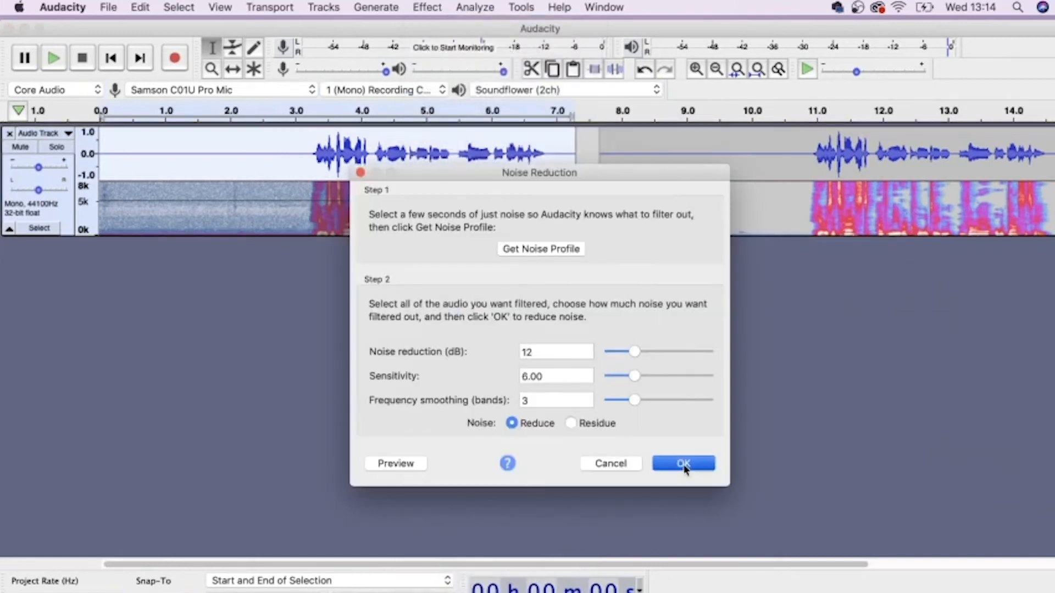
click(179, 152)
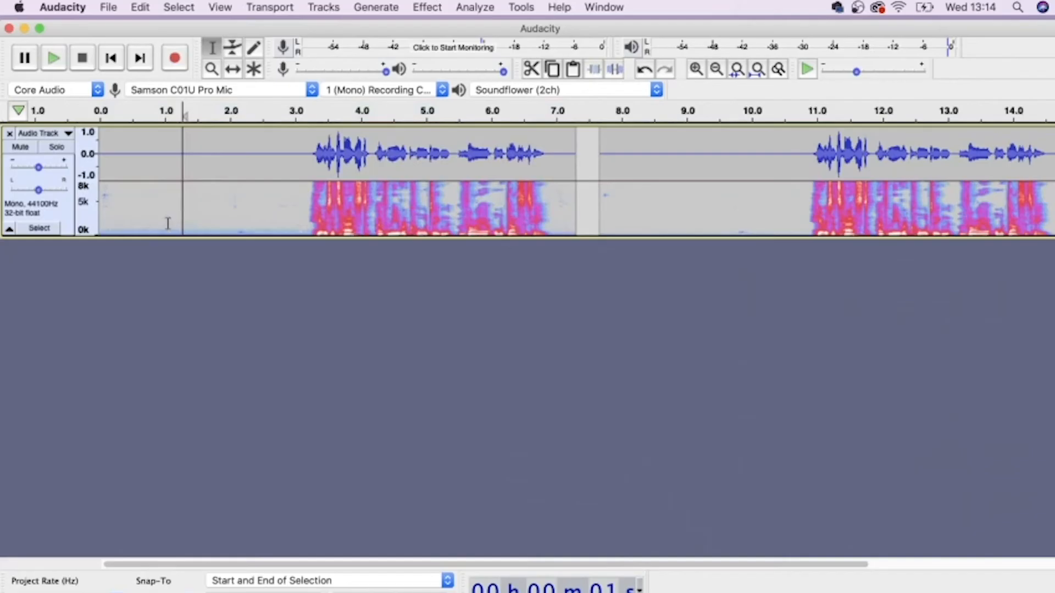
click(300, 152)
key(space)
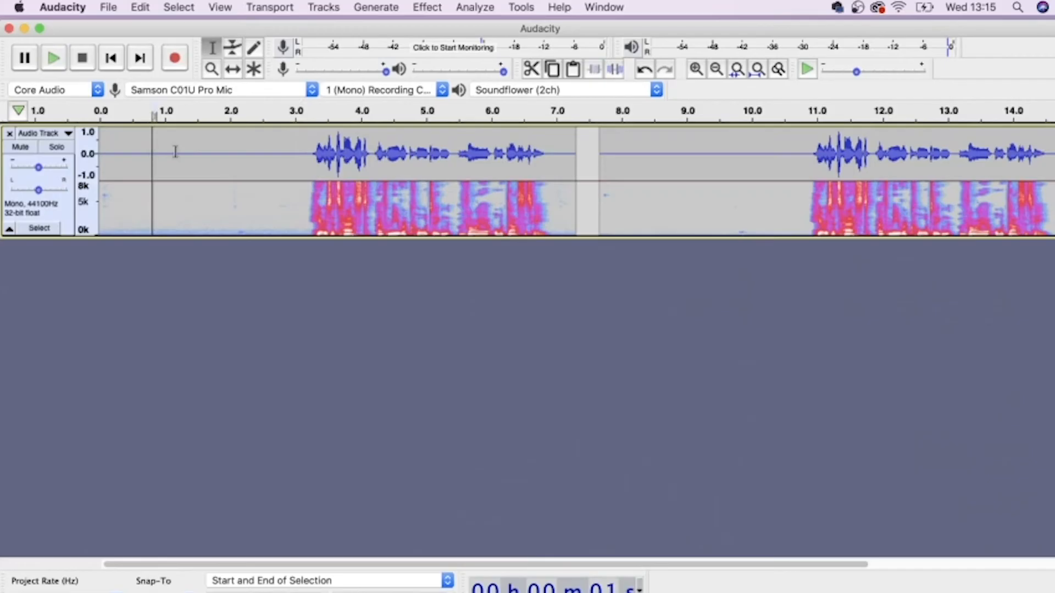
- Capture another noise profile from the quiet stretch at about 0.8 to 1.6 s in the first clip
drag(152, 152, 207, 155)
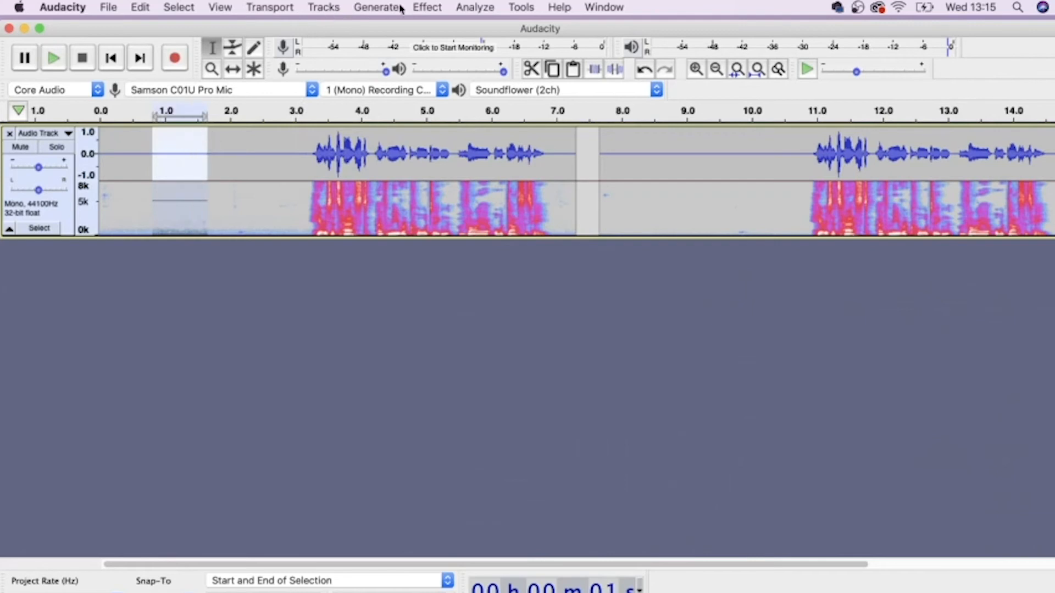
click(427, 8)
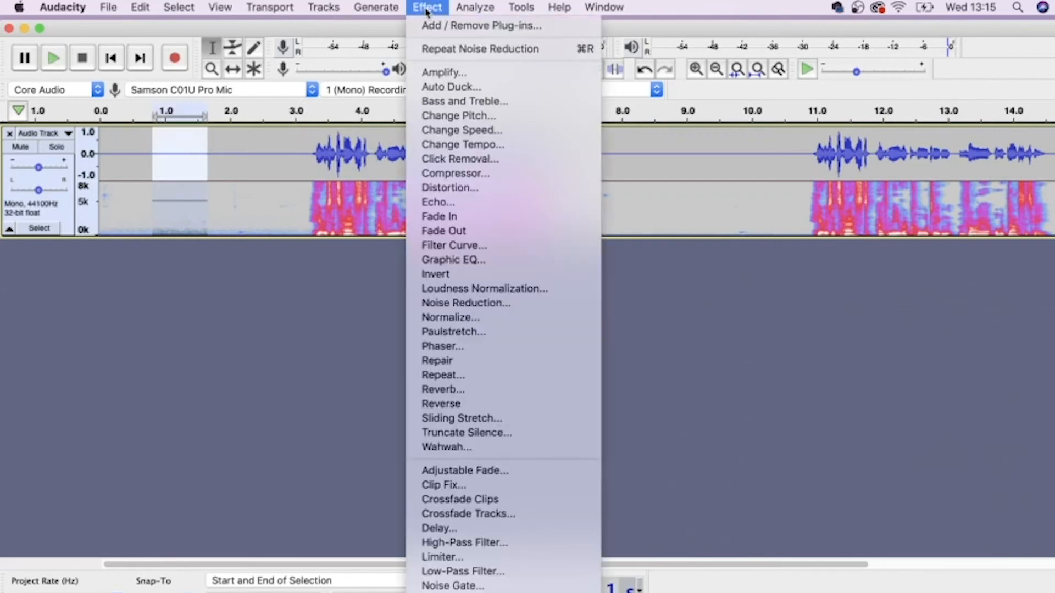
click(432, 308)
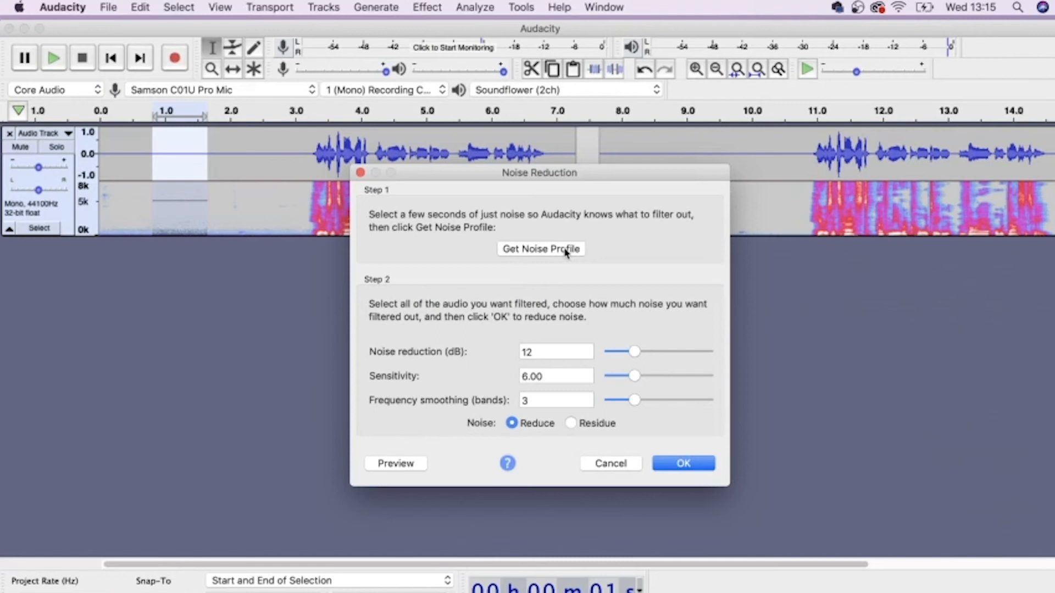
click(566, 250)
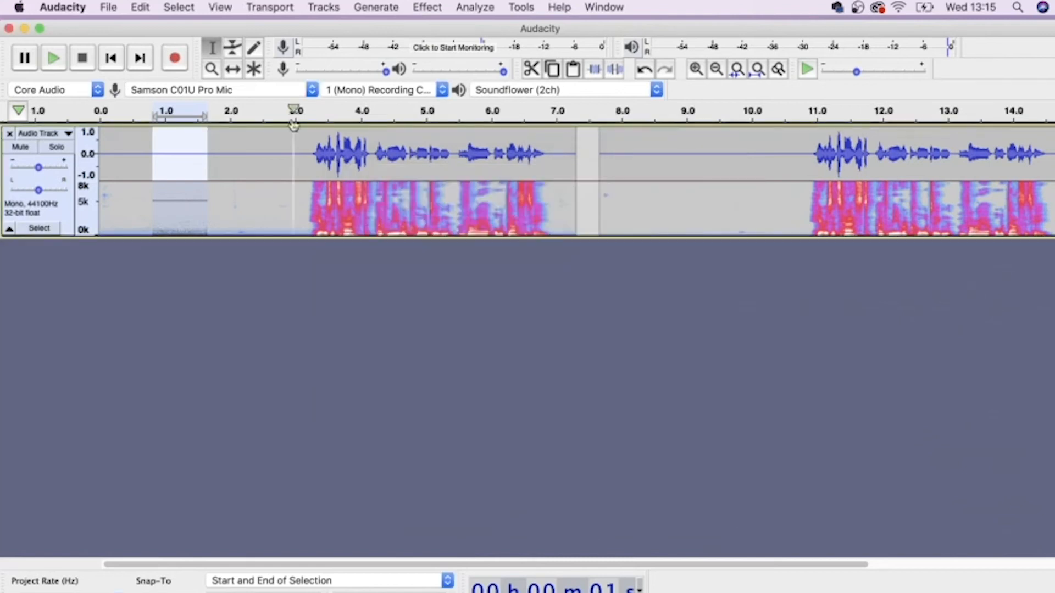
- Run Noise Reduction a third time on the whole first clip with the new profile and play the speech from about 3.0 s
double_click(272, 147)
click(434, 10)
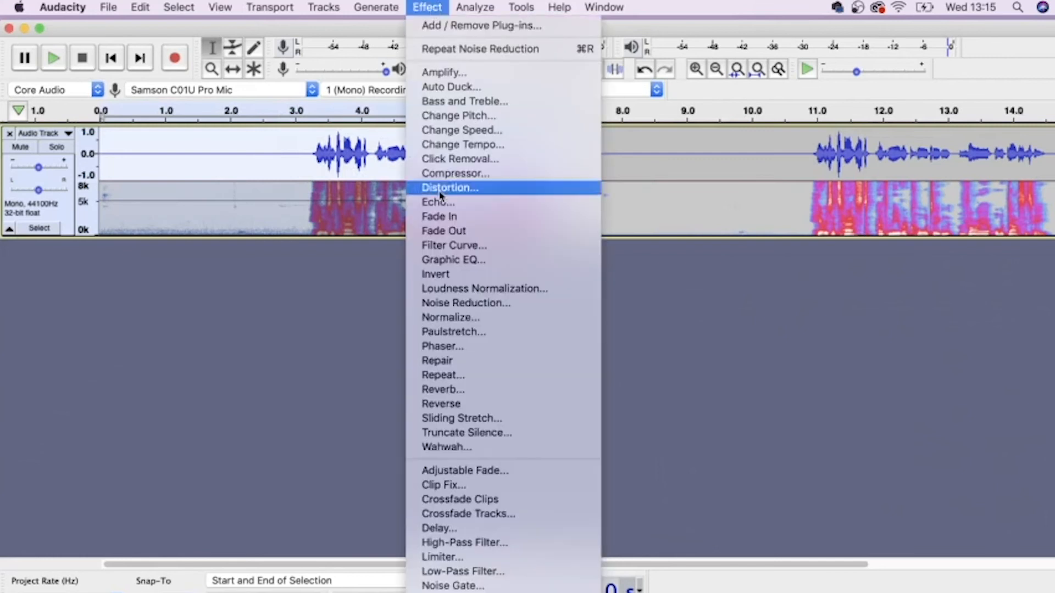
click(454, 304)
click(701, 467)
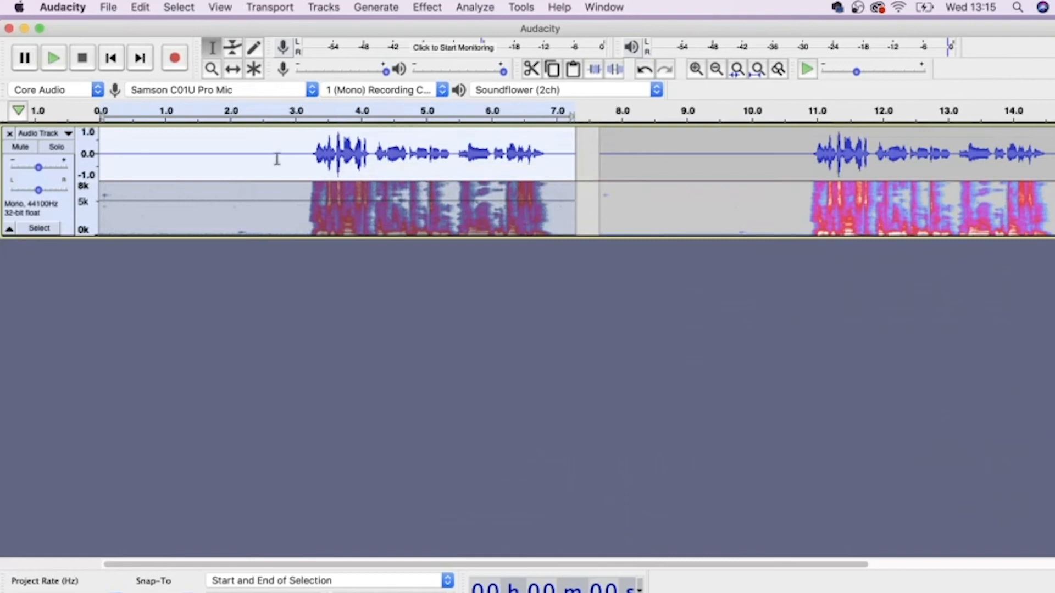
click(279, 155)
click(296, 154)
key(space)
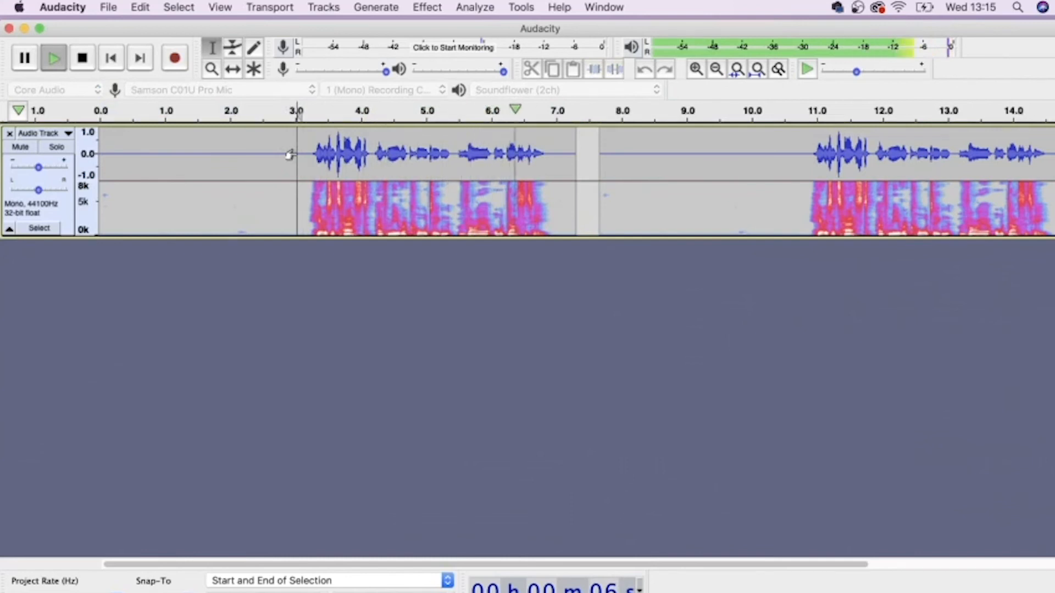
key(space)
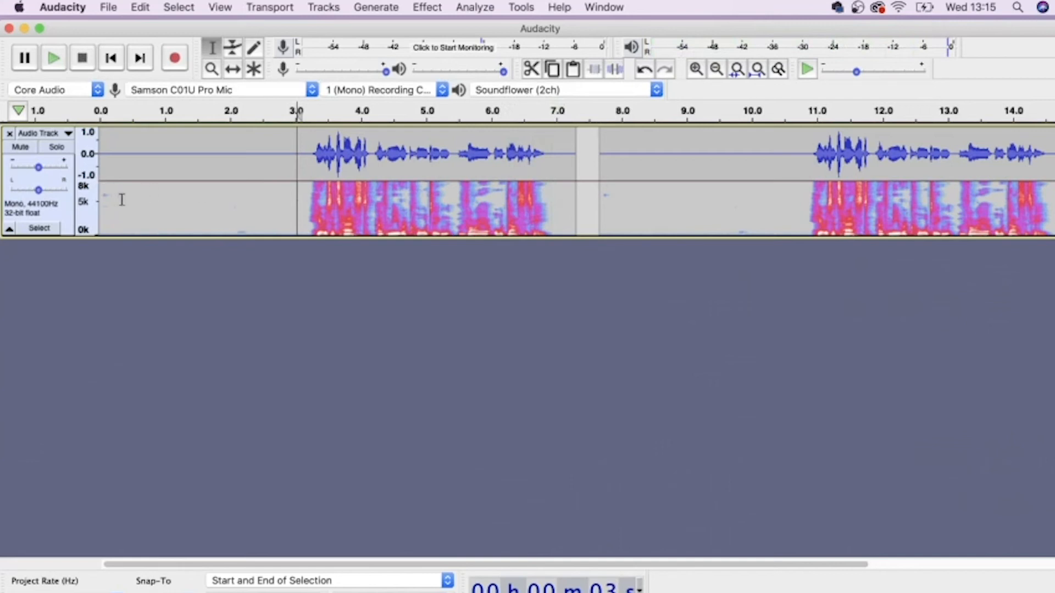
- Play and delete the leftover noise at about 0.04 to 0.21 s near the start of the first clip
key(super+1)
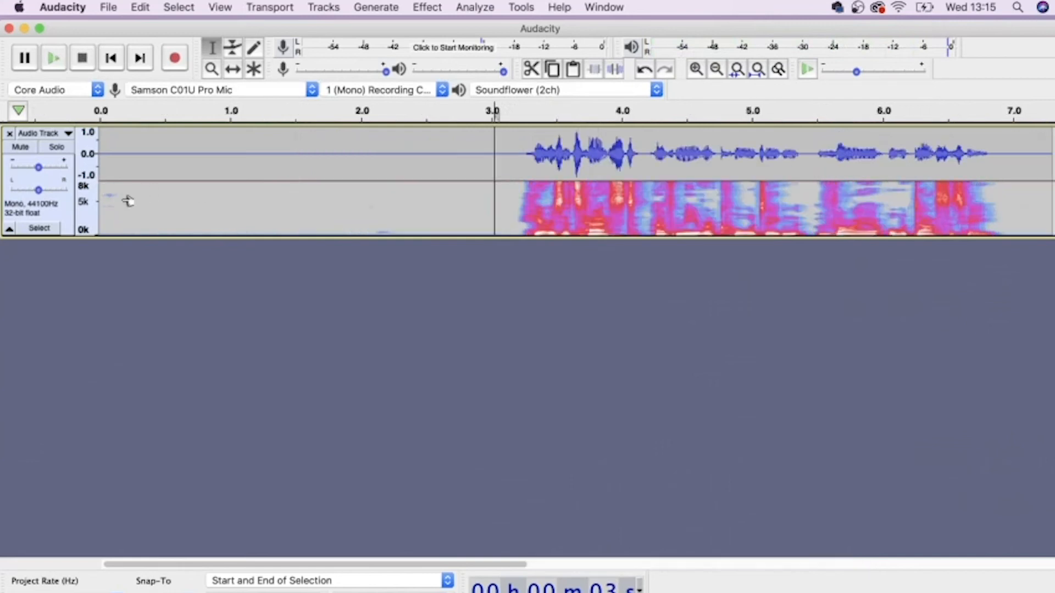
key(super+1)
key(super+1)
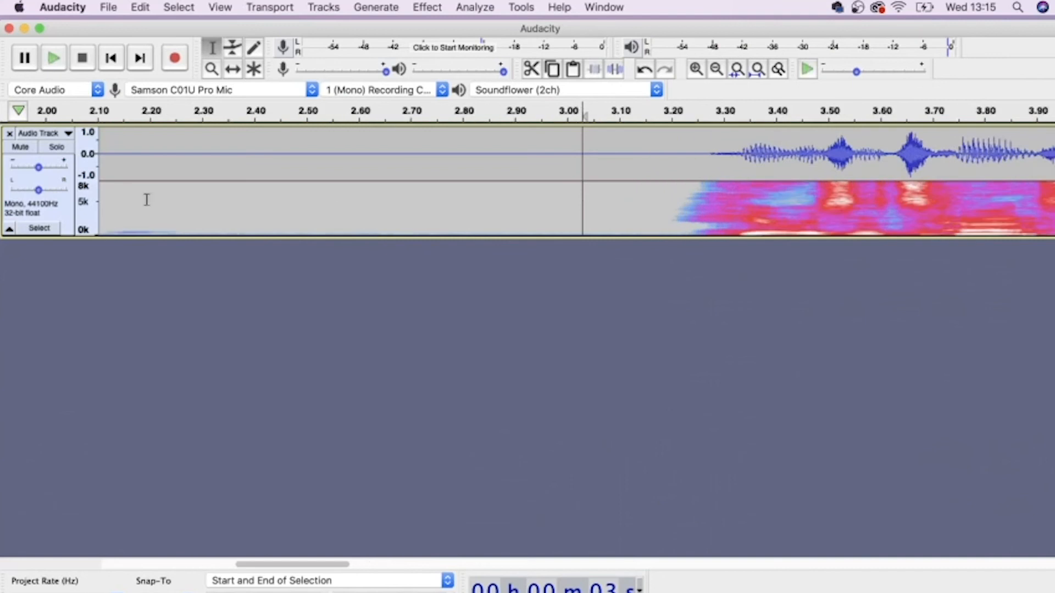
scroll(216, 169, left, 10)
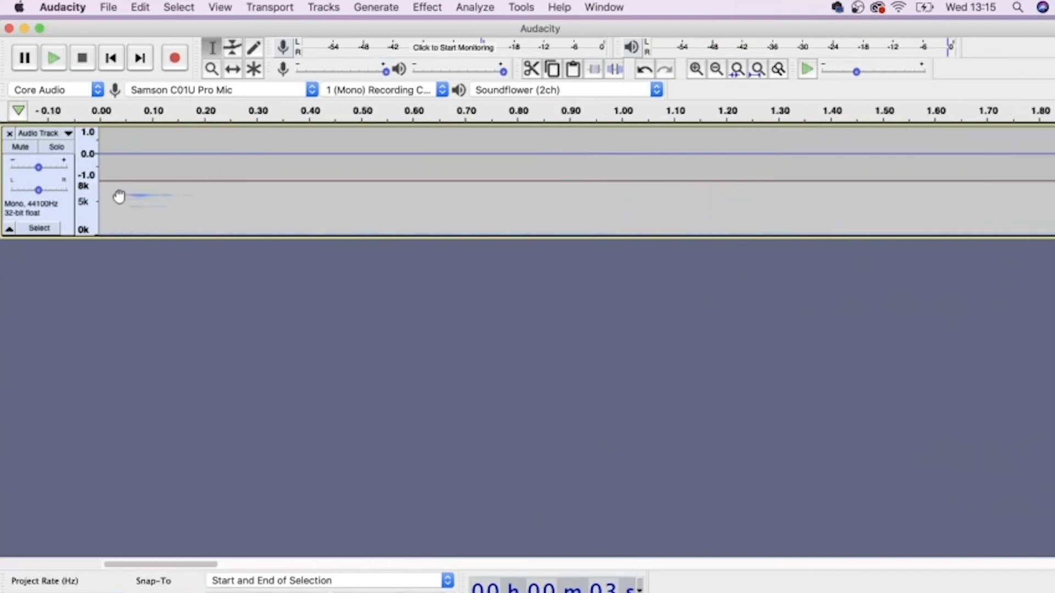
drag(119, 158, 207, 160)
key(space)
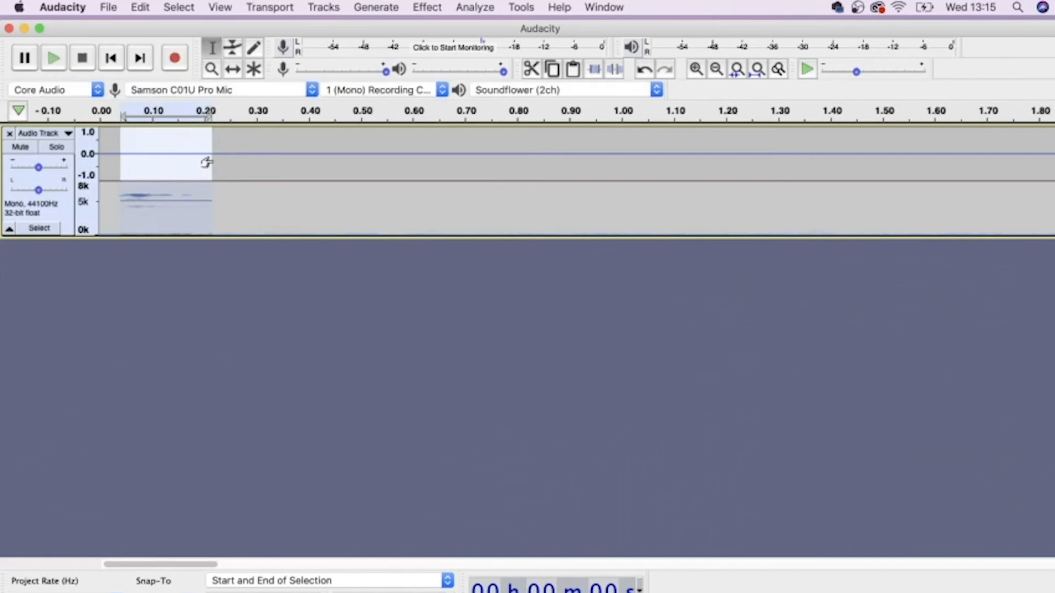
key(BackSpace)
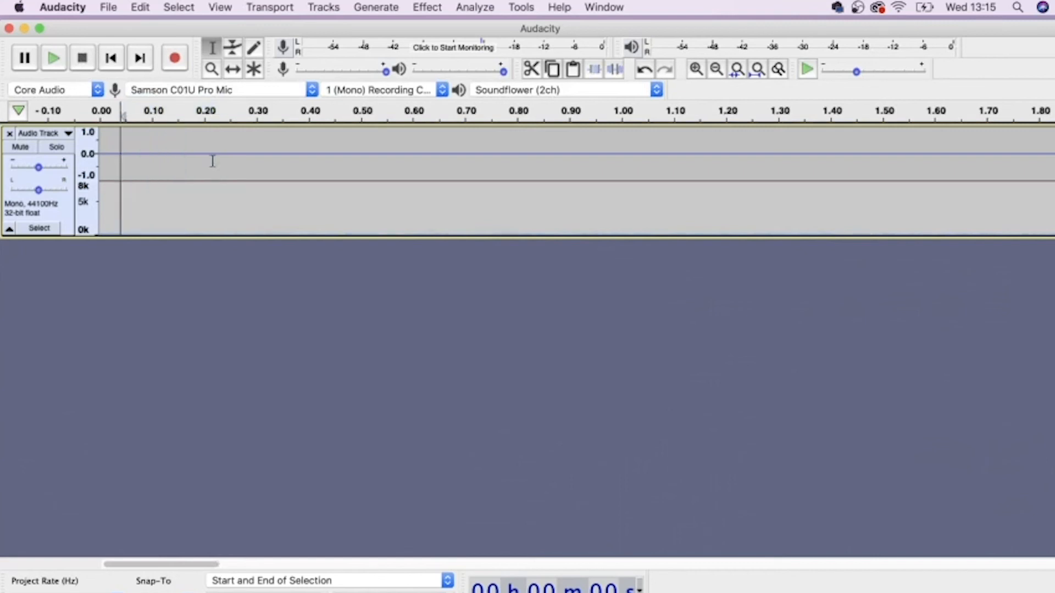
click(320, 153)
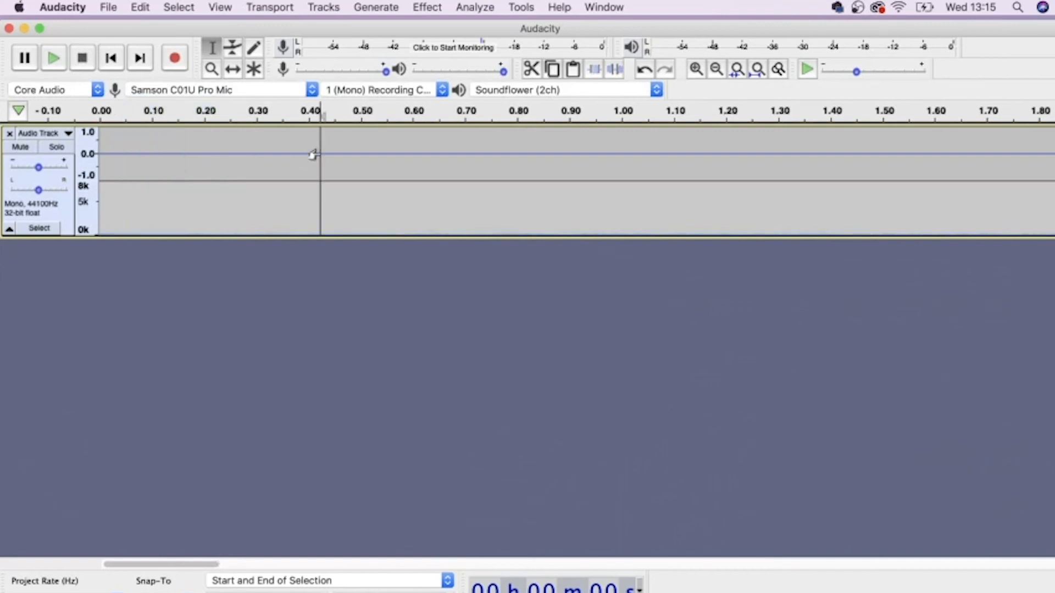
- Play and delete the leftover noise from about 1.8 to 2.3 s, before the speech in the first clip
key(super+3)
key(super+3)
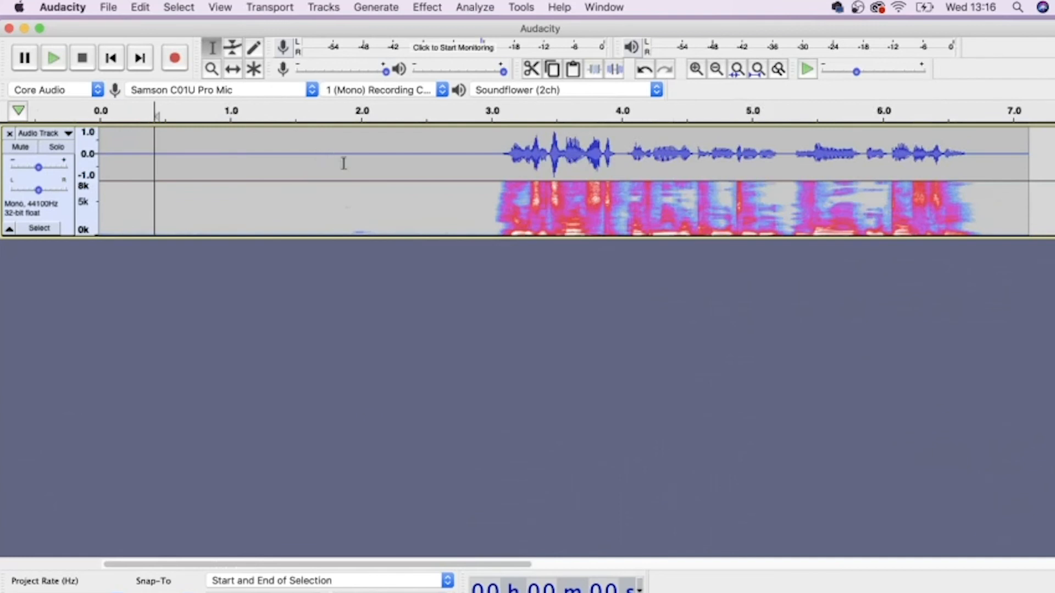
key(super+3)
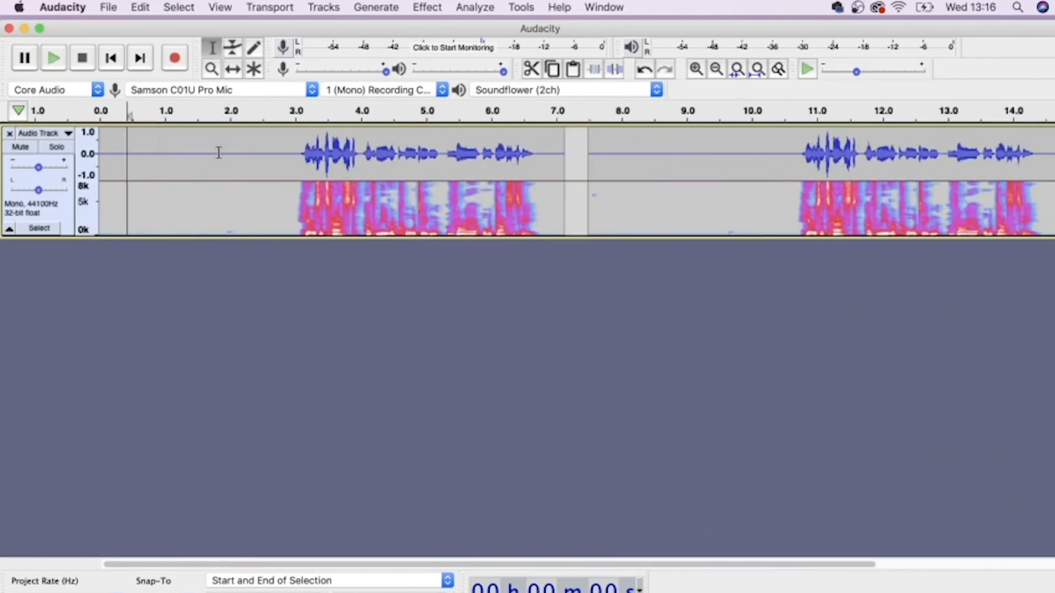
drag(219, 153, 249, 156)
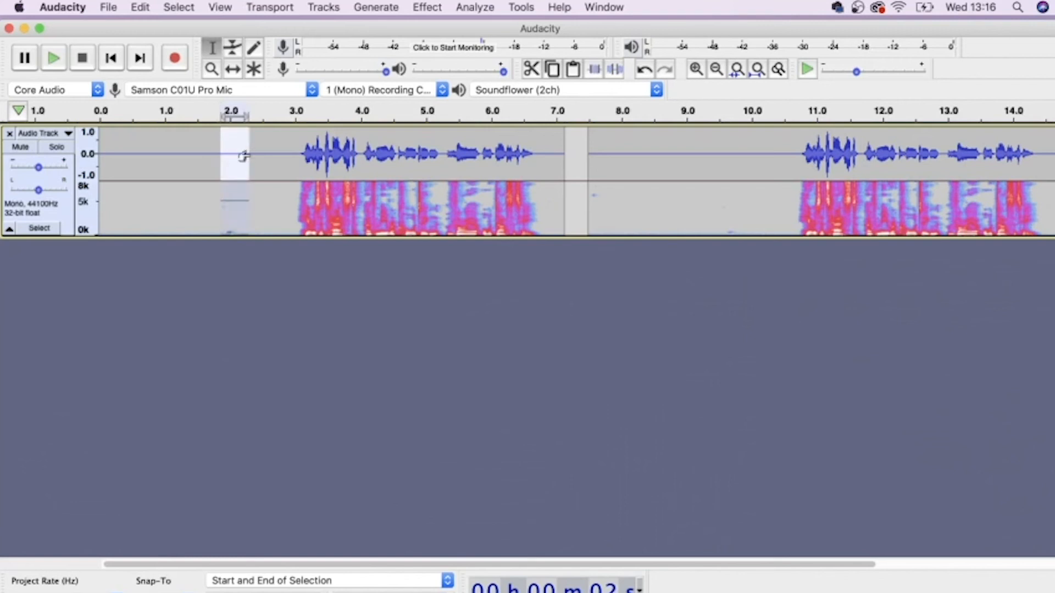
key(space)
key(Delete)
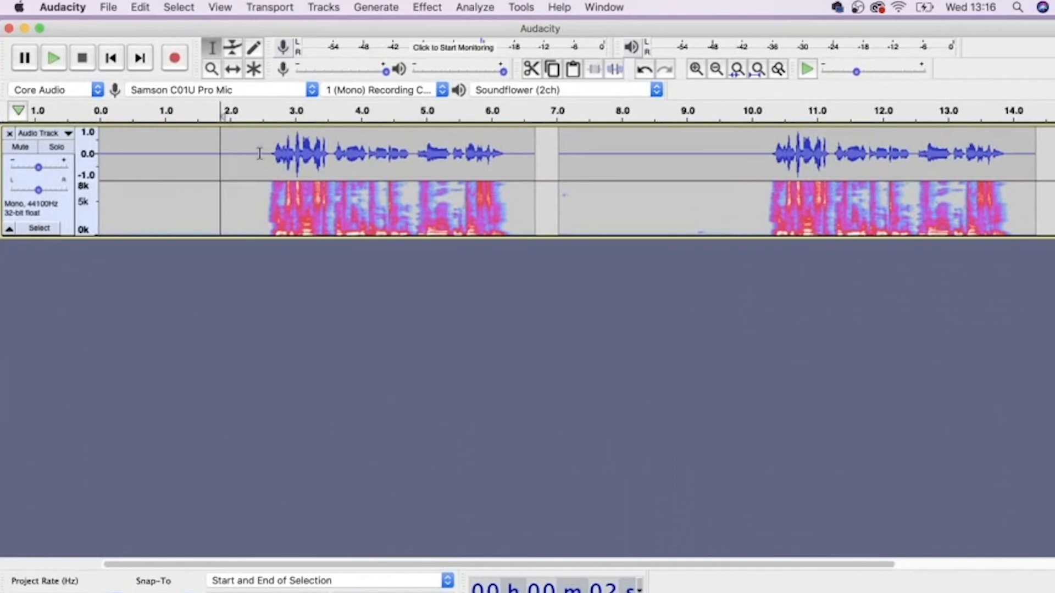
click(262, 152)
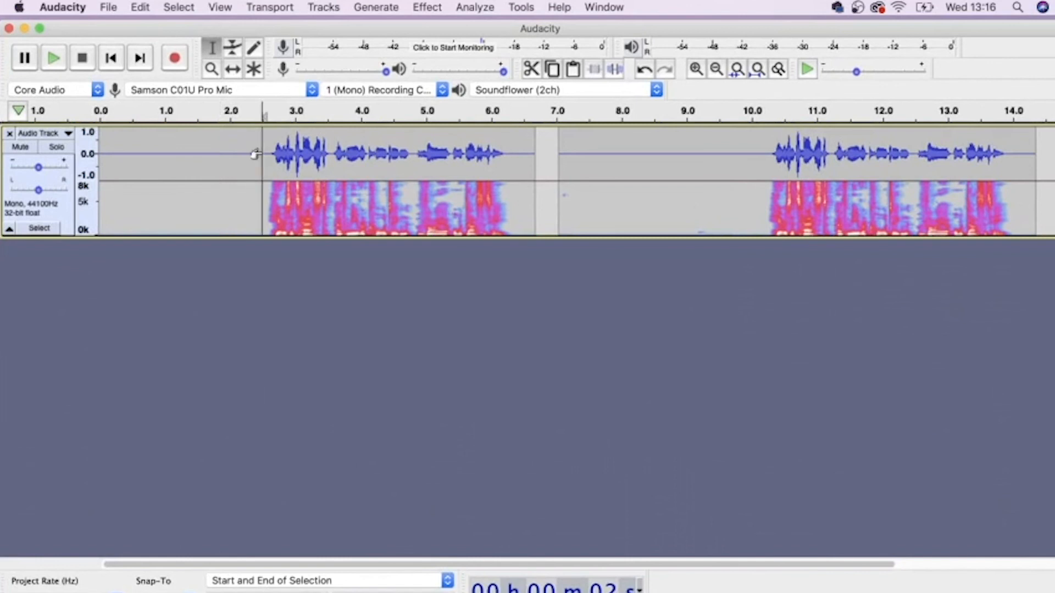